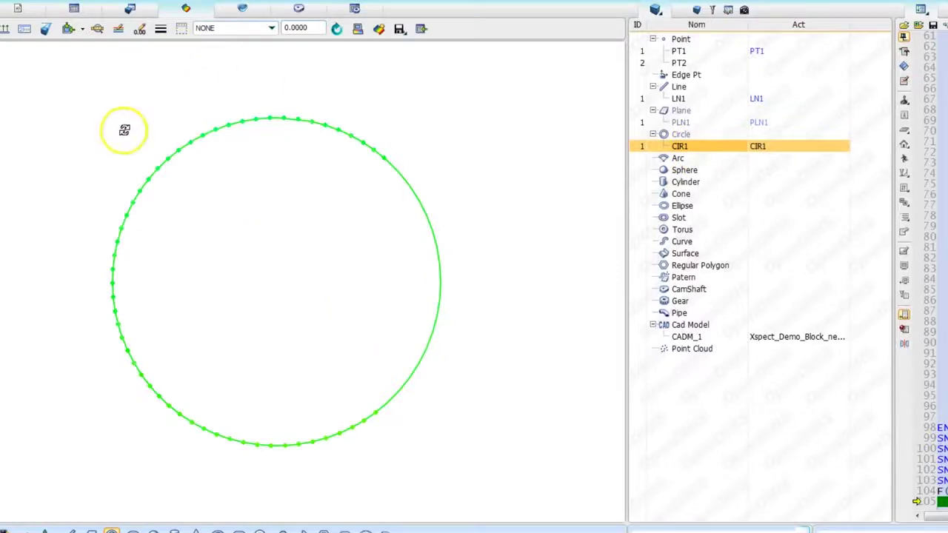
- Move CIR1's deviation label, review the inspection report, then show CYL1 tilted in 3D
drag(0, 506, 235, 74)
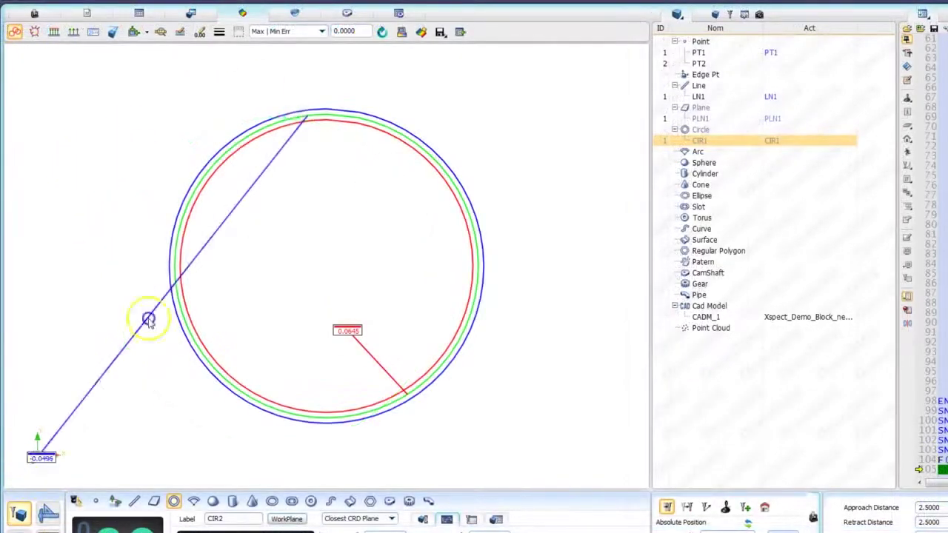
scroll(377, 237, up, 2)
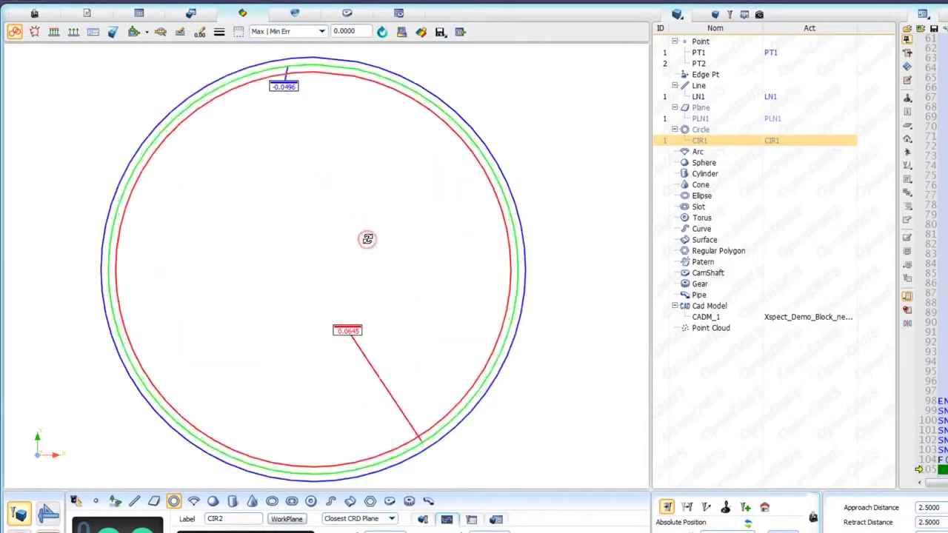
click(454, 34)
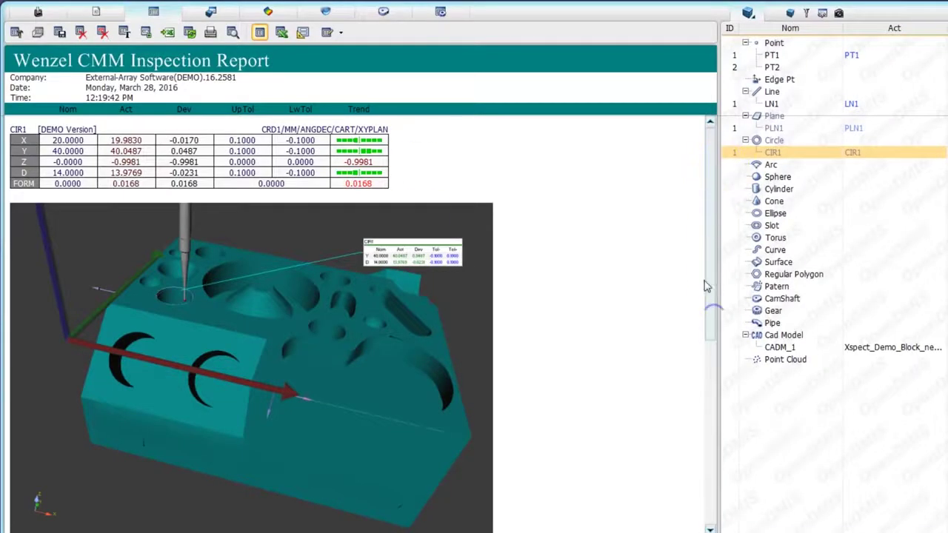
click(711, 349)
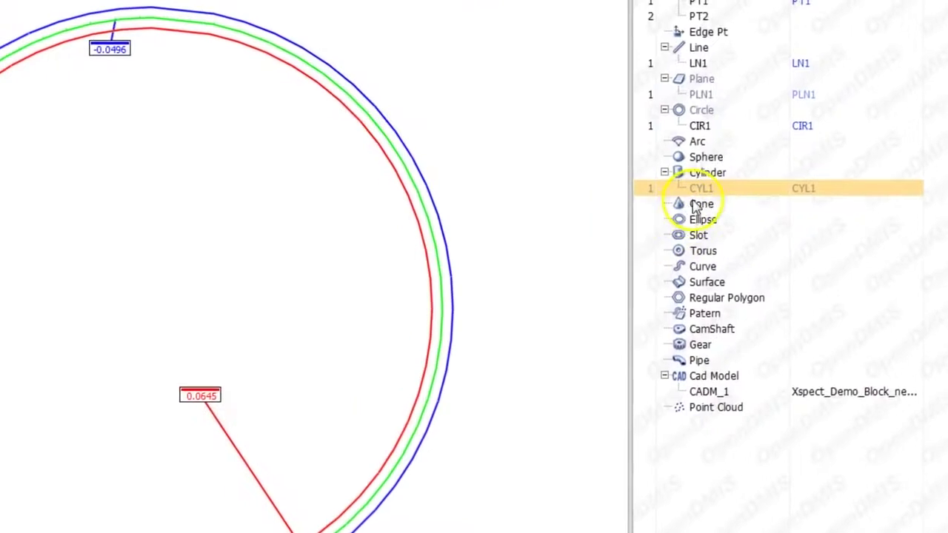
drag(681, 188, 306, 262)
drag(379, 358, 275, 512)
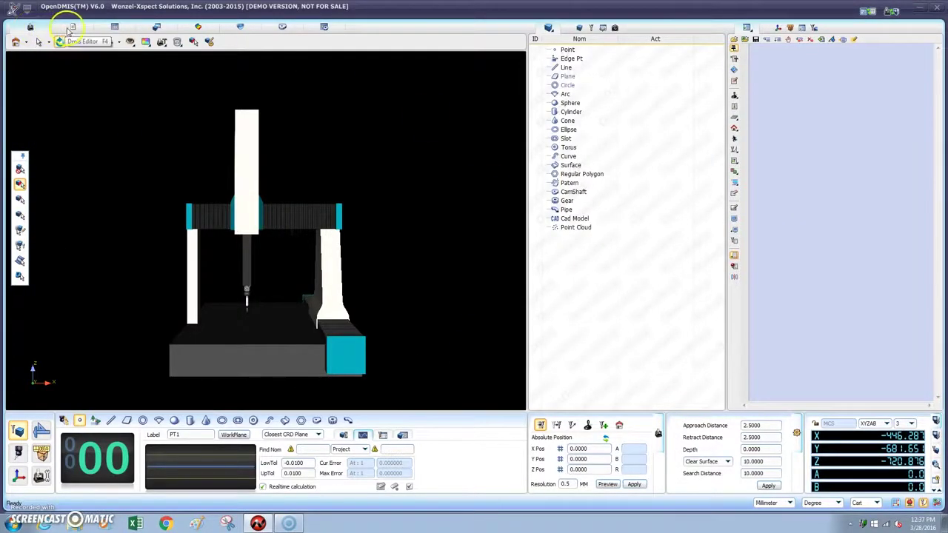
- Cycle through the DMIS Editor, Report and Form Error views, ending on the Graphics Viewer
click(70, 27)
click(115, 27)
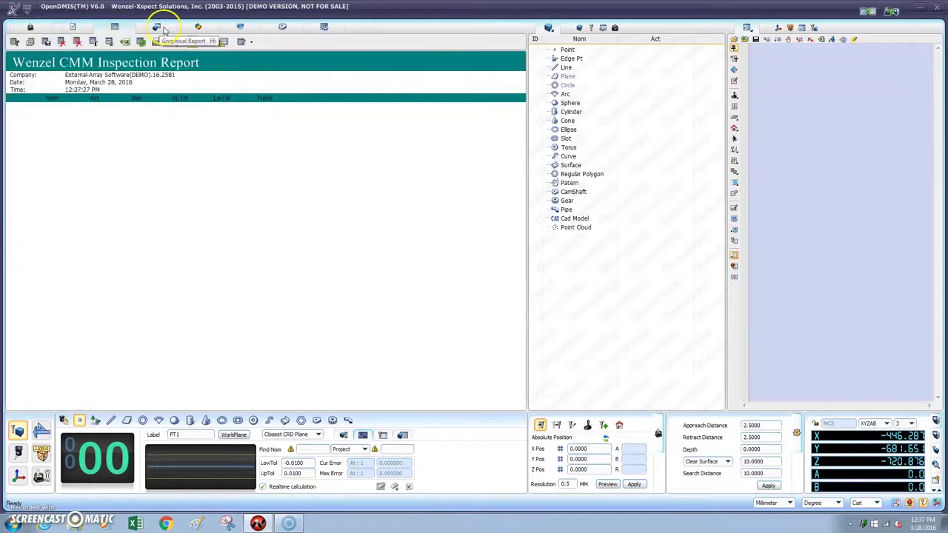
click(32, 27)
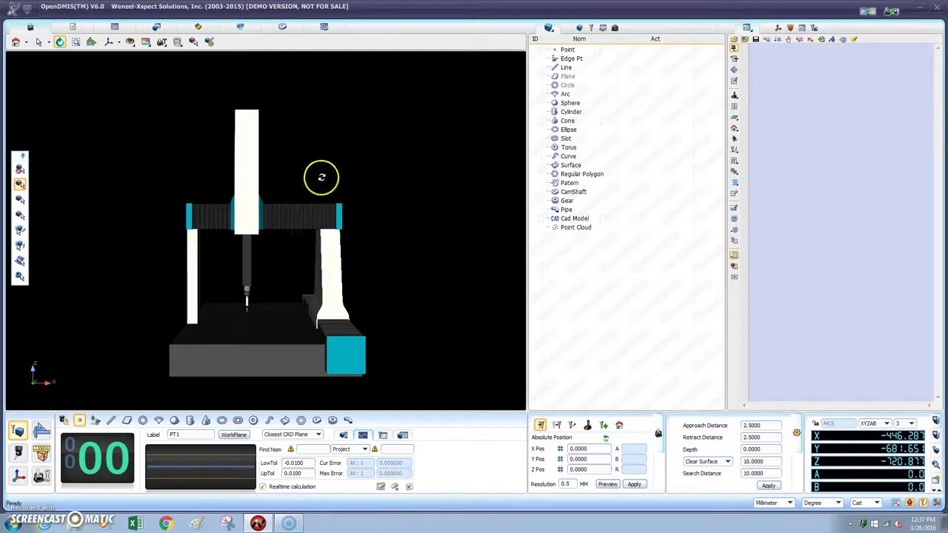
click(73, 28)
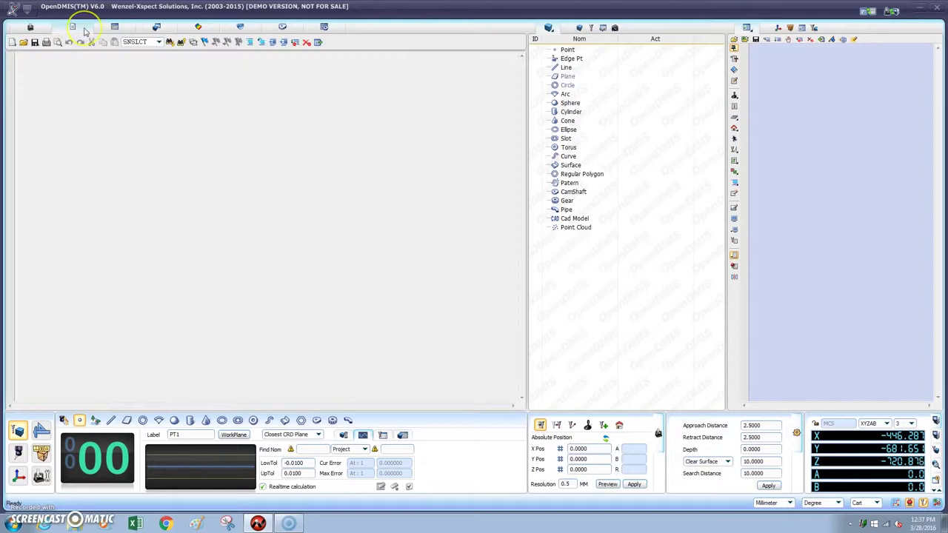
click(115, 28)
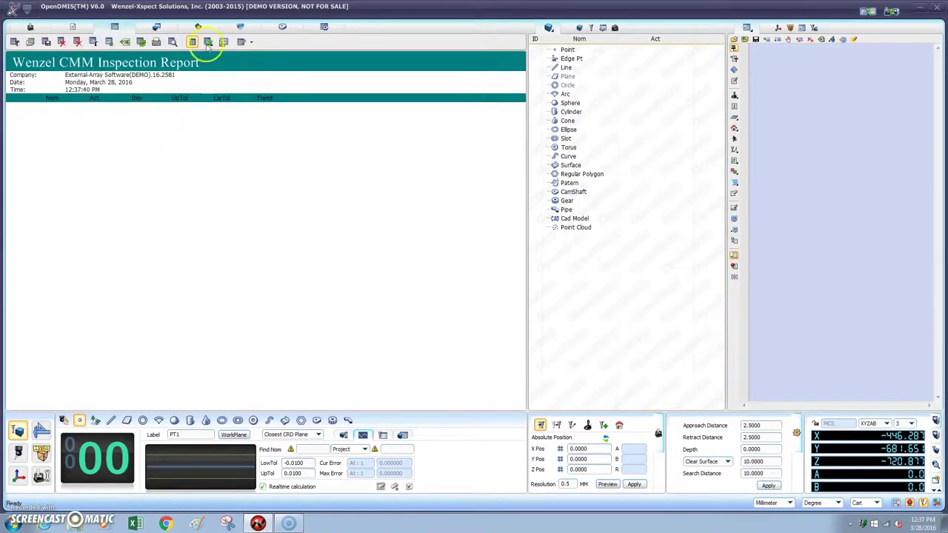
click(155, 28)
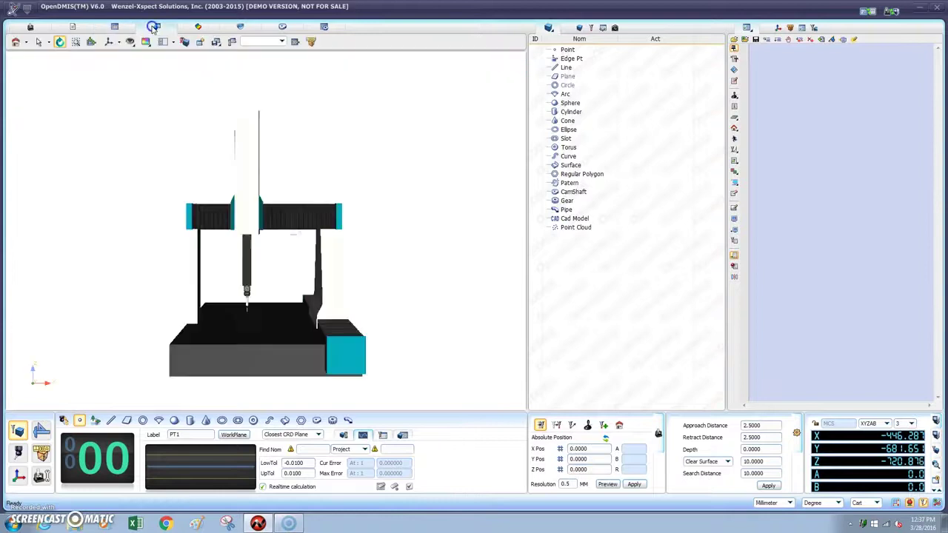
click(198, 27)
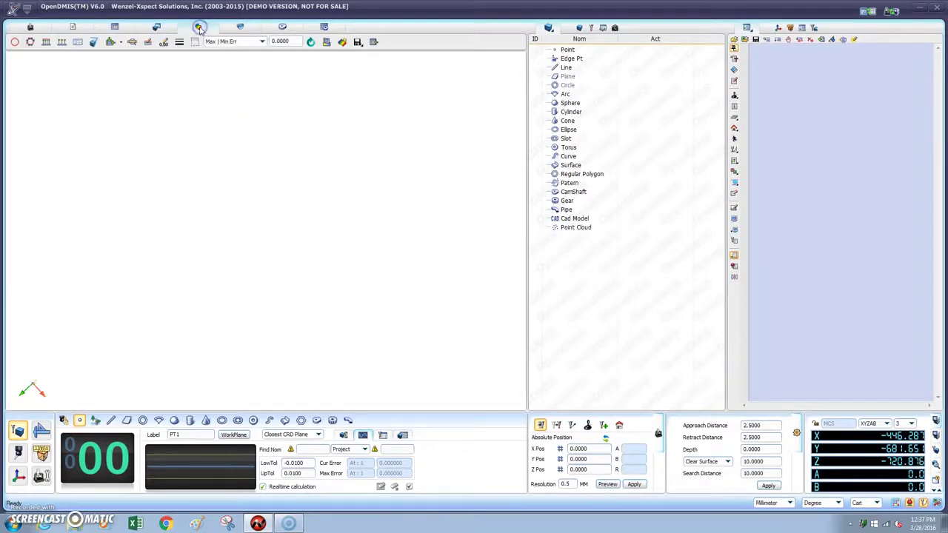
click(28, 28)
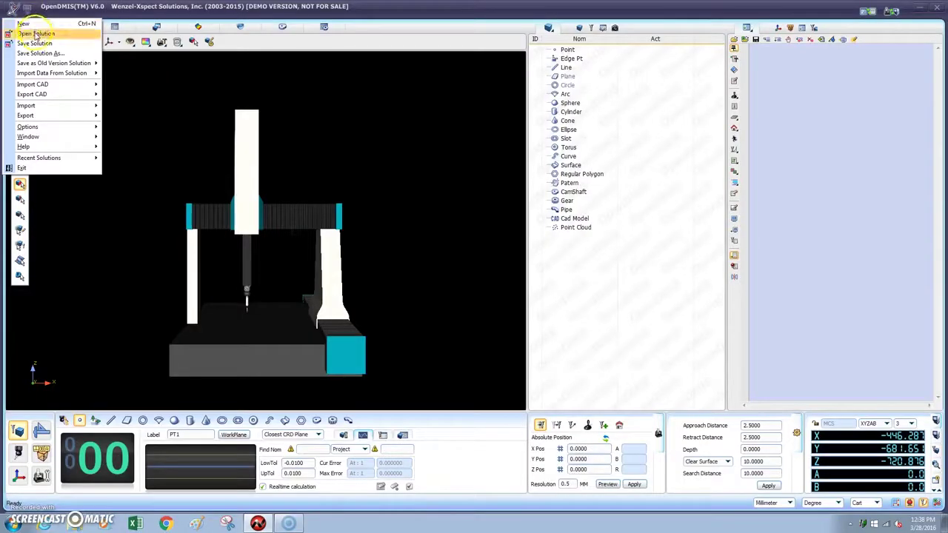
- Import the recent Xspect demo block IGES file as the CAD model
mouse_move(43, 85)
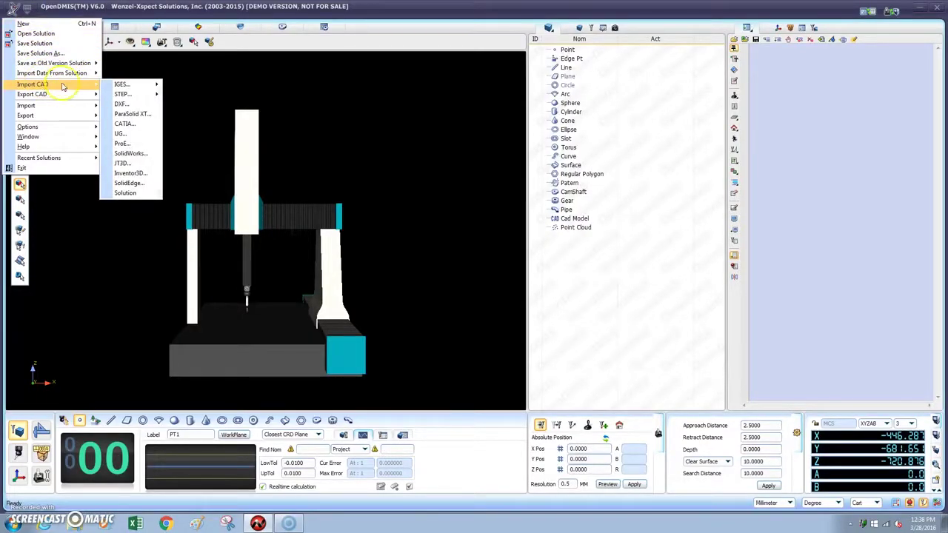
mouse_move(120, 85)
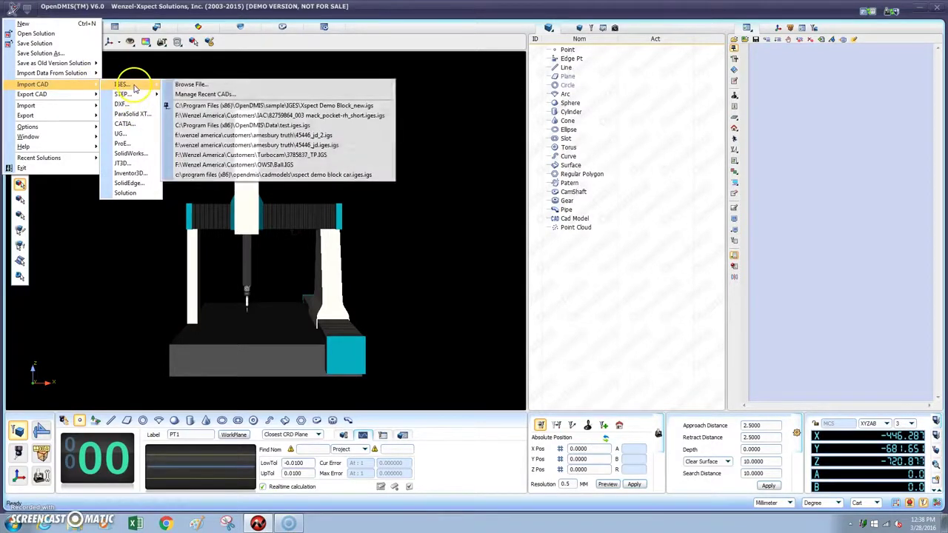
click(225, 106)
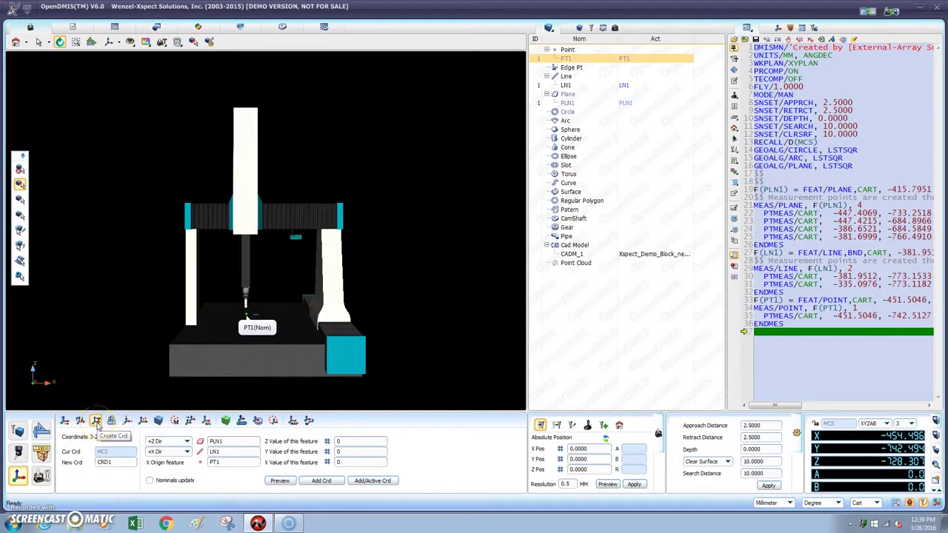
- Create and activate 3-2-1 system CRD1 from PLN1, LN1, PT1, then align CADM_1 to it
click(210, 459)
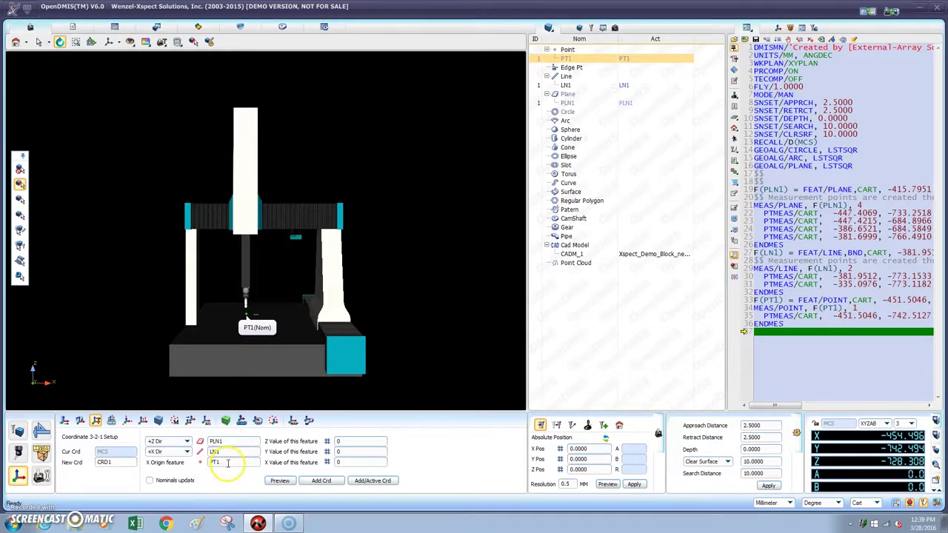
click(370, 481)
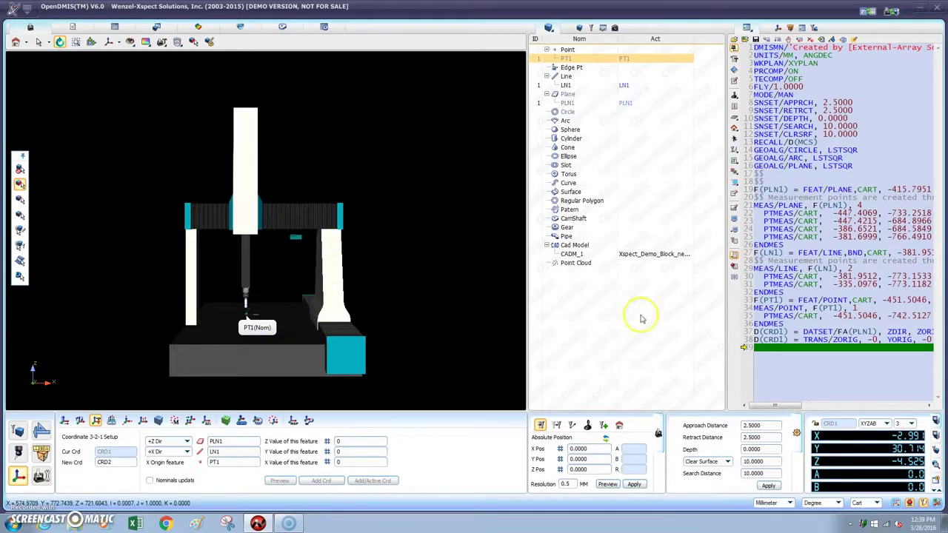
right_click(571, 254)
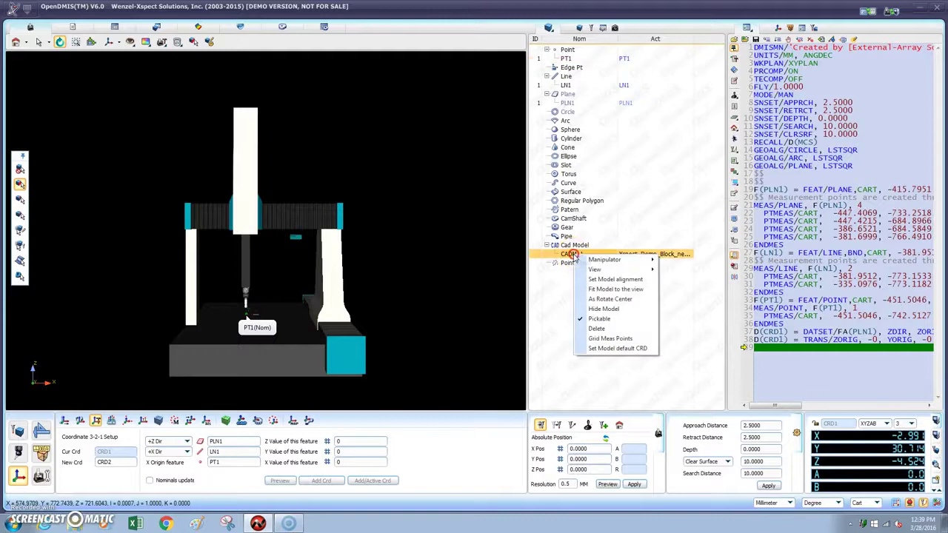
click(601, 282)
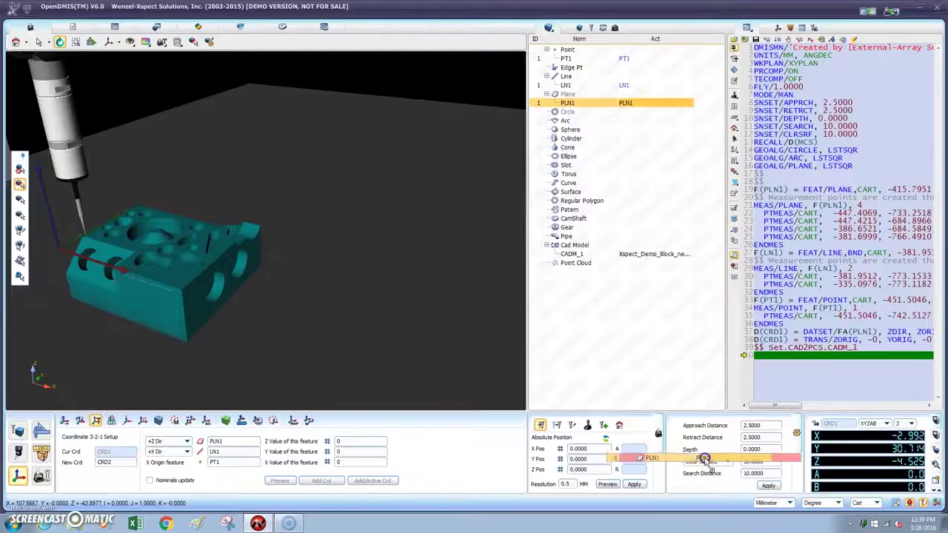
- Turn the view to the block's top and pick a hole to create circle CIR1
scroll(376, 186, up, 3)
drag(188, 121, 271, 110)
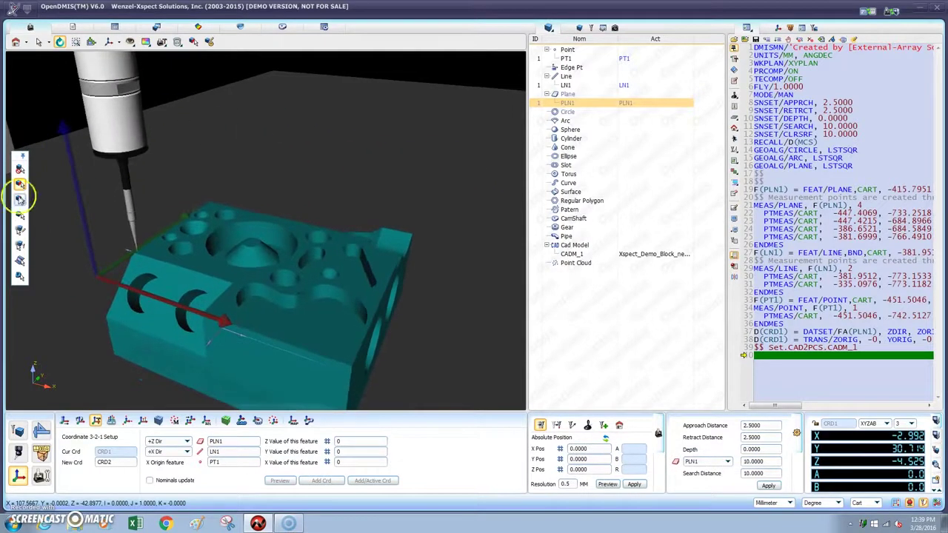
click(21, 200)
click(181, 244)
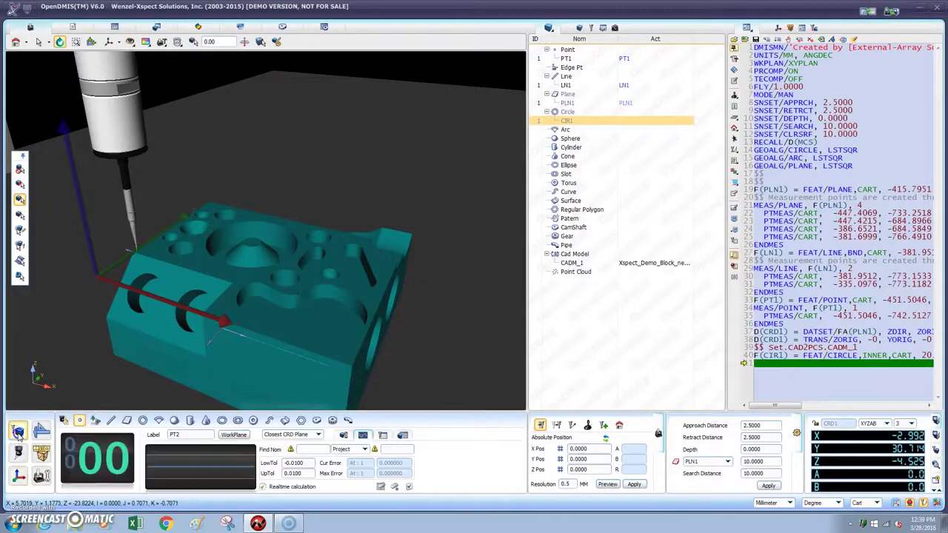
- Define a scan for CIR1 at depth 1.5 and generate its 20 scan points
right_click(582, 120)
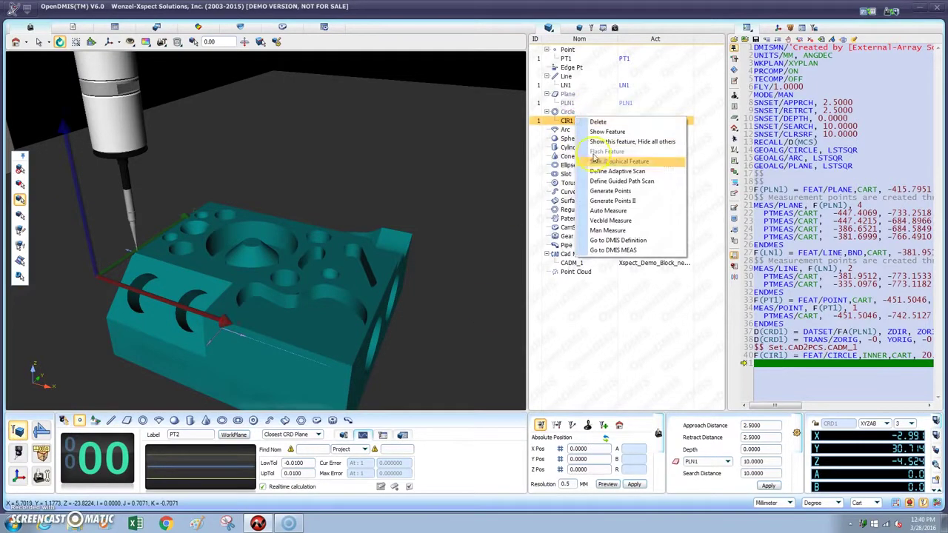
click(600, 185)
click(802, 115)
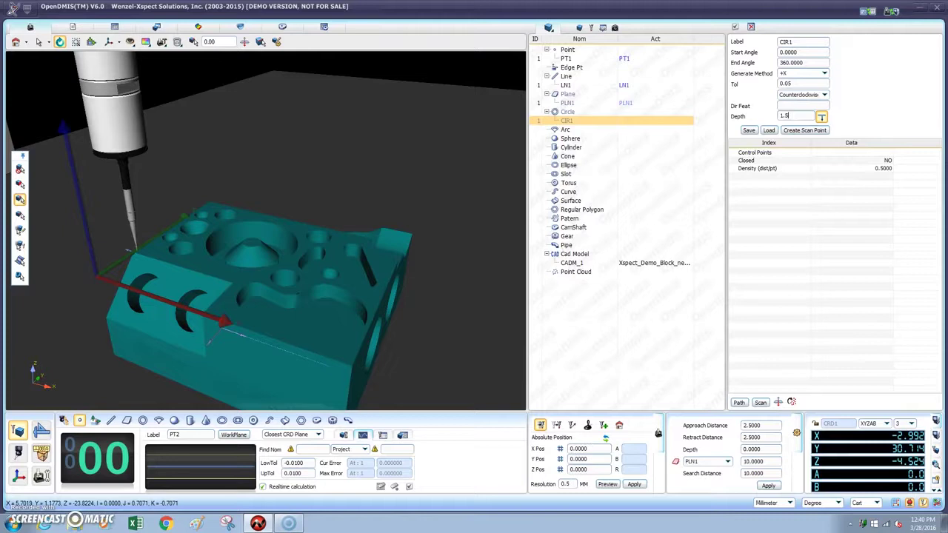
click(863, 65)
click(801, 131)
right_drag(288, 156, 308, 136)
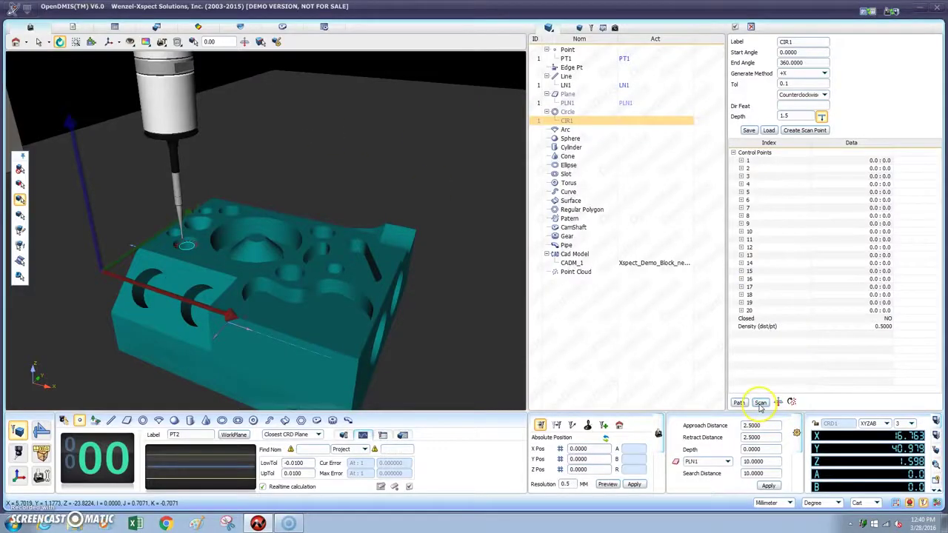
- Run and finish CIR1's 54-point scan, then show diameter 13.9789 against nominal 14.0000
click(760, 403)
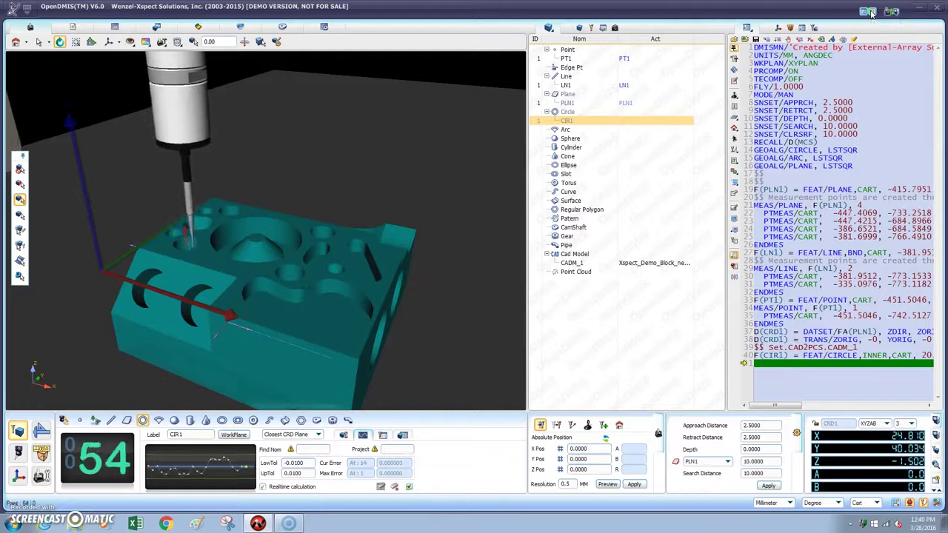
click(404, 435)
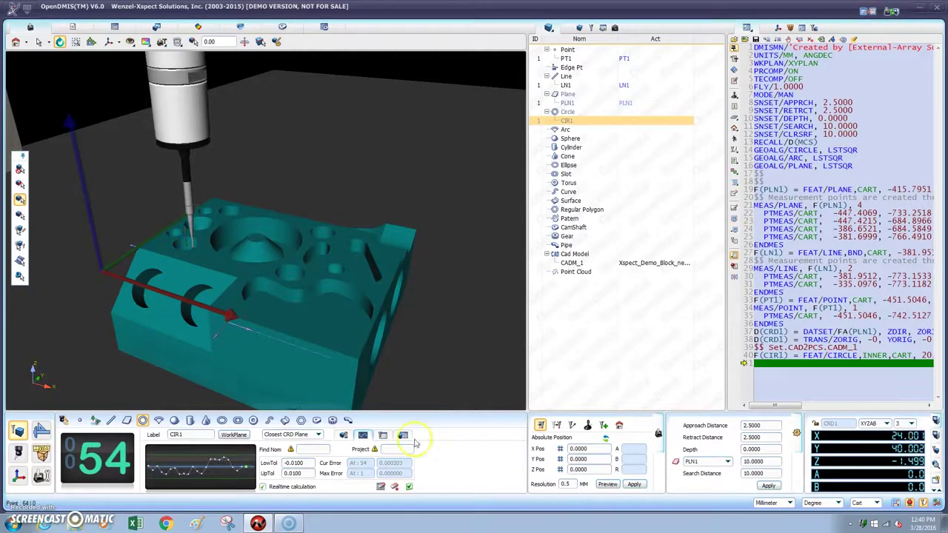
click(409, 487)
click(649, 123)
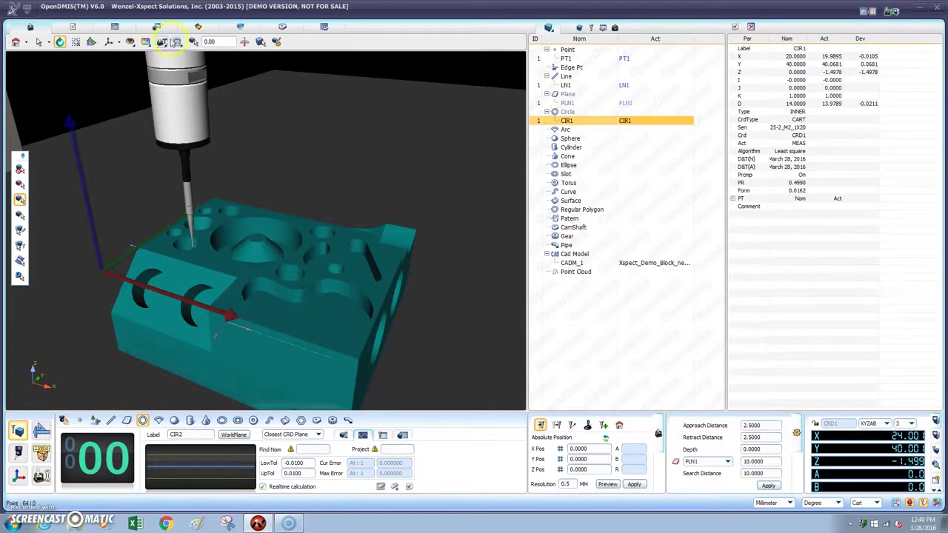
- Add CIR1's results to the inspection report and attach a CIR1 result label on the 3D model
click(115, 26)
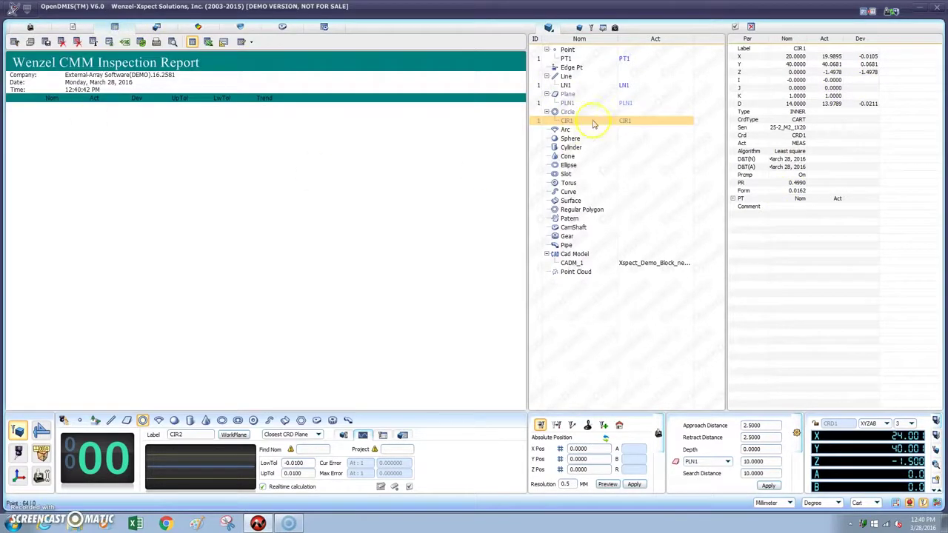
drag(649, 123, 185, 131)
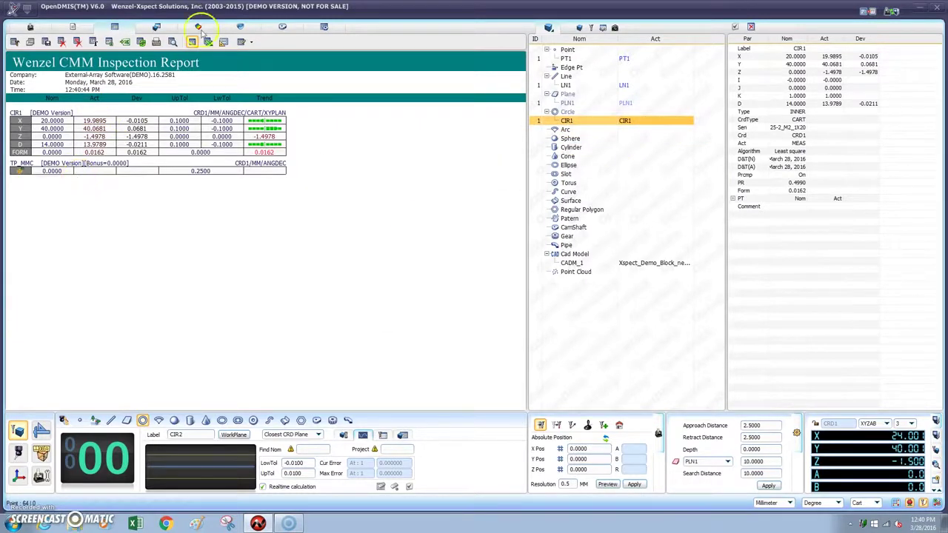
click(156, 27)
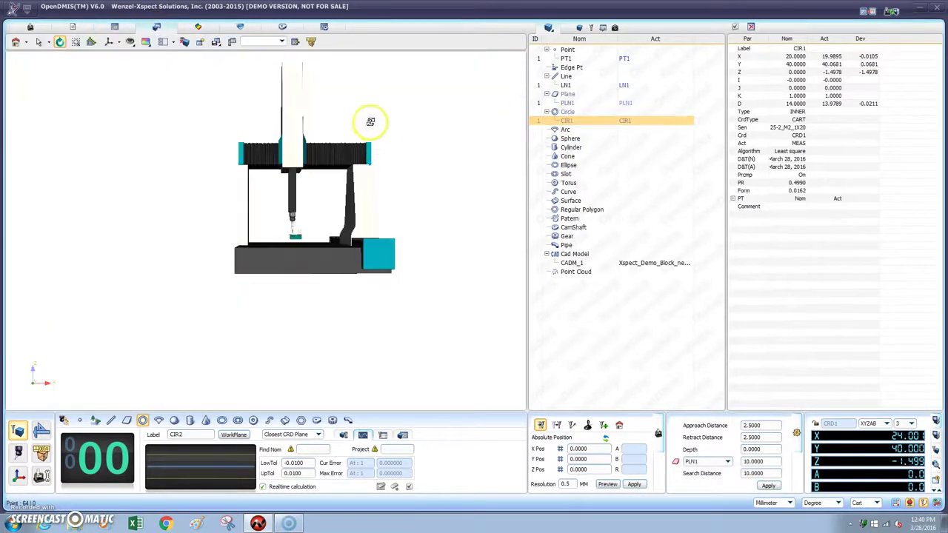
scroll(311, 179, up, 3)
scroll(311, 179, up, 5)
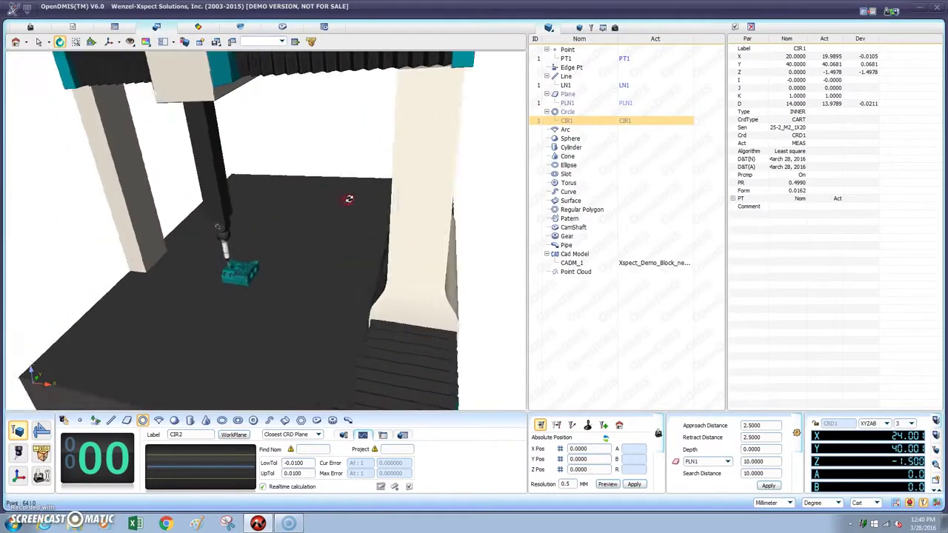
drag(587, 124, 340, 219)
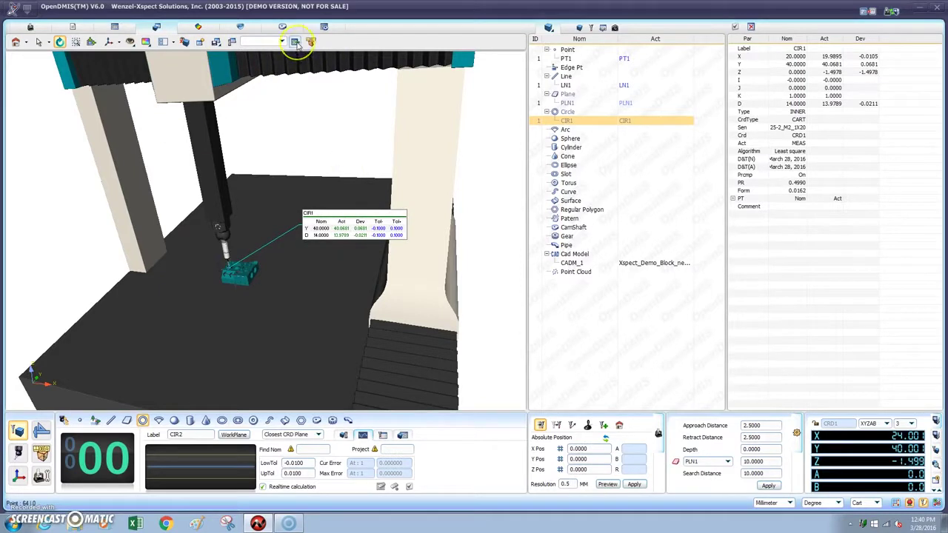
- Show the inspection report with CIR1's deviations alongside the 3D view
click(114, 28)
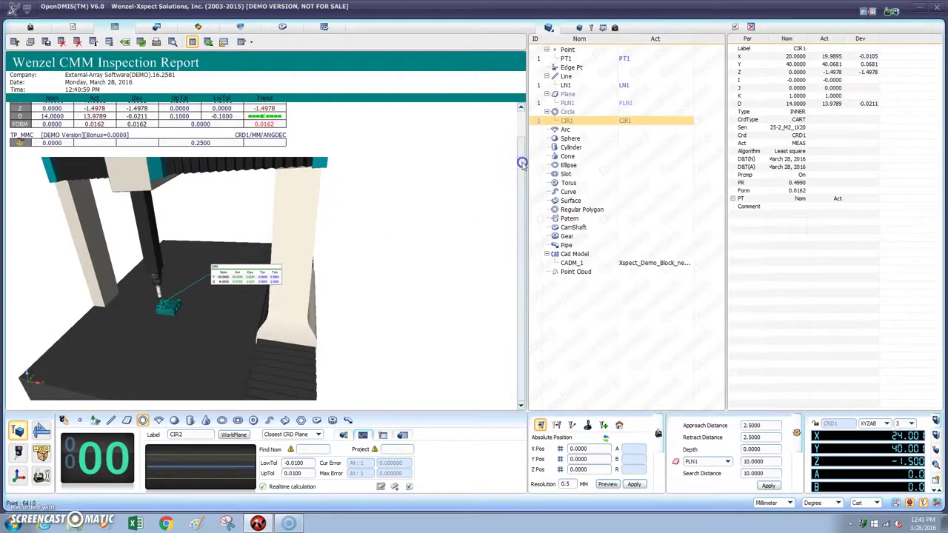
click(523, 140)
mouse_move(525, 116)
mouse_down()
mouse_move(527, 190)
mouse_move(523, 102)
mouse_up()
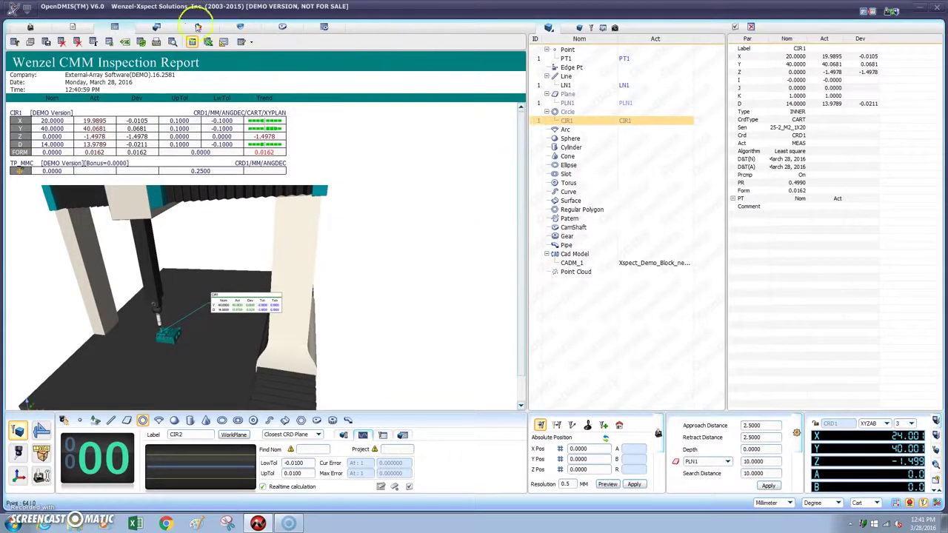
- Plot CIR1's point deviations and reposition the 0.0806 and -0.0651 labels
click(200, 28)
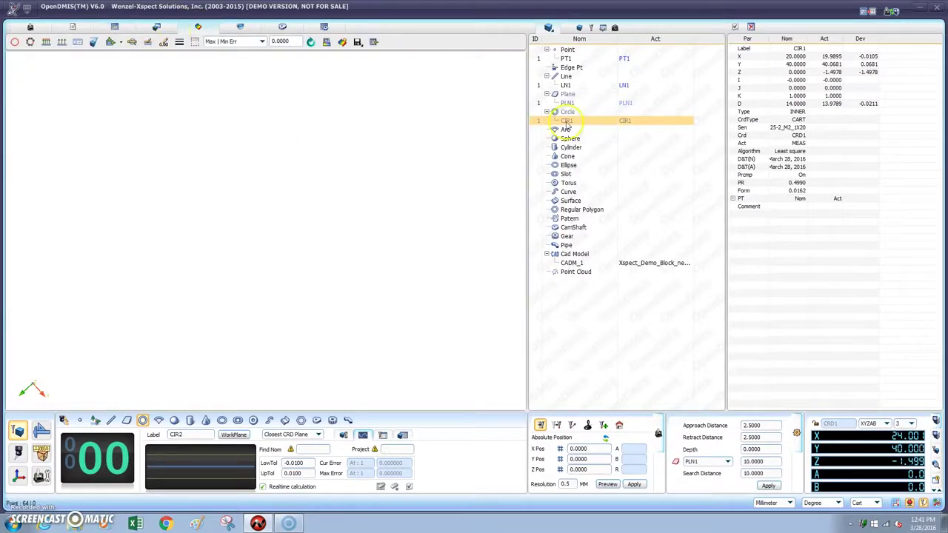
drag(566, 126, 154, 160)
drag(70, 220, 265, 135)
drag(191, 61, 242, 313)
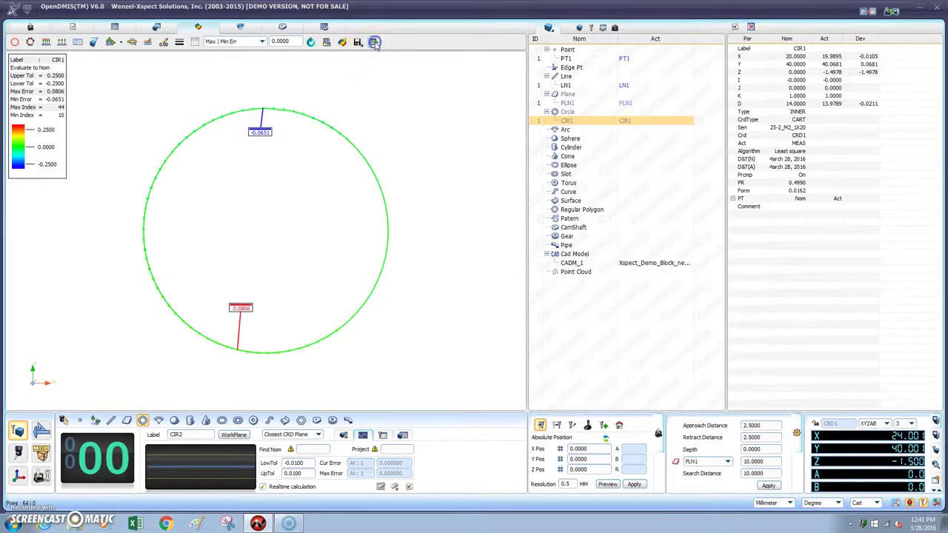
- Return to the block's 3D view and rotate it toward the measured hole
click(374, 42)
click(20, 199)
drag(73, 170, 117, 193)
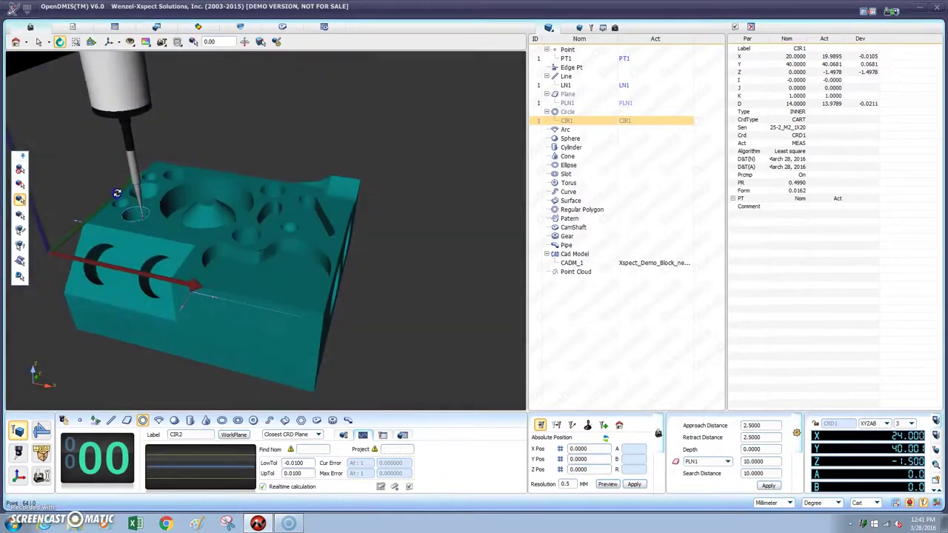
drag(327, 150, 376, 132)
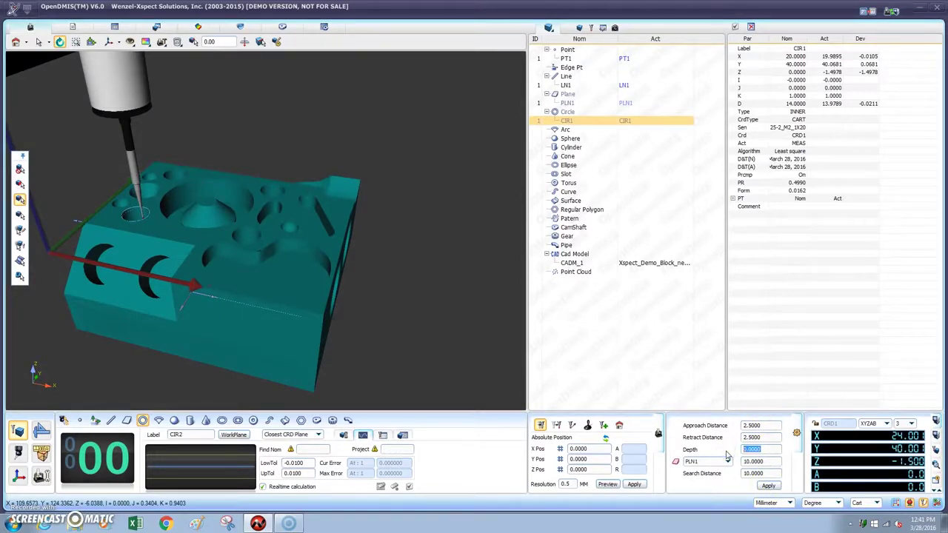
- Commit a search depth of 5.0 and pick the hole to create cylinder CYL1
click(718, 507)
drag(499, 276, 72, 135)
click(20, 183)
click(153, 217)
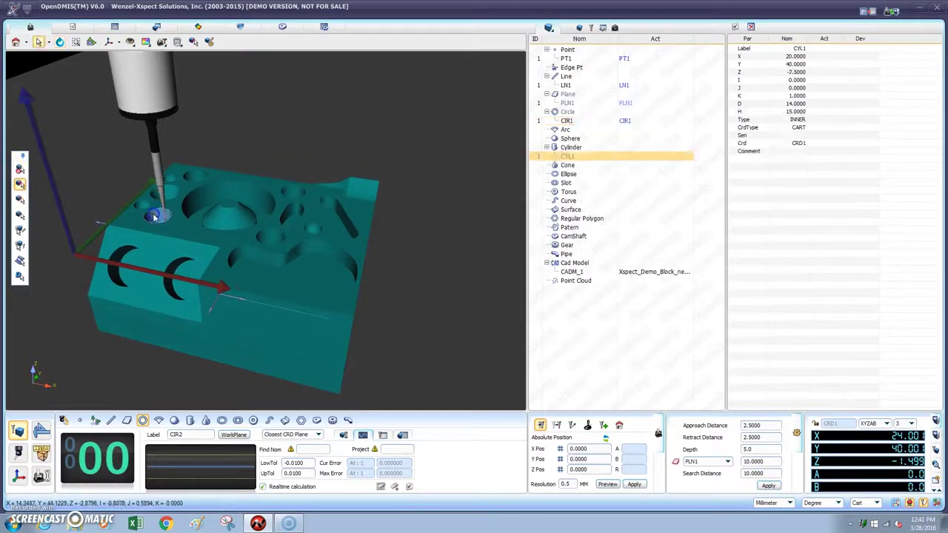
- Run an adaptive helical scan of CYL1 and rotate the view to watch the probe
right_click(575, 157)
click(618, 210)
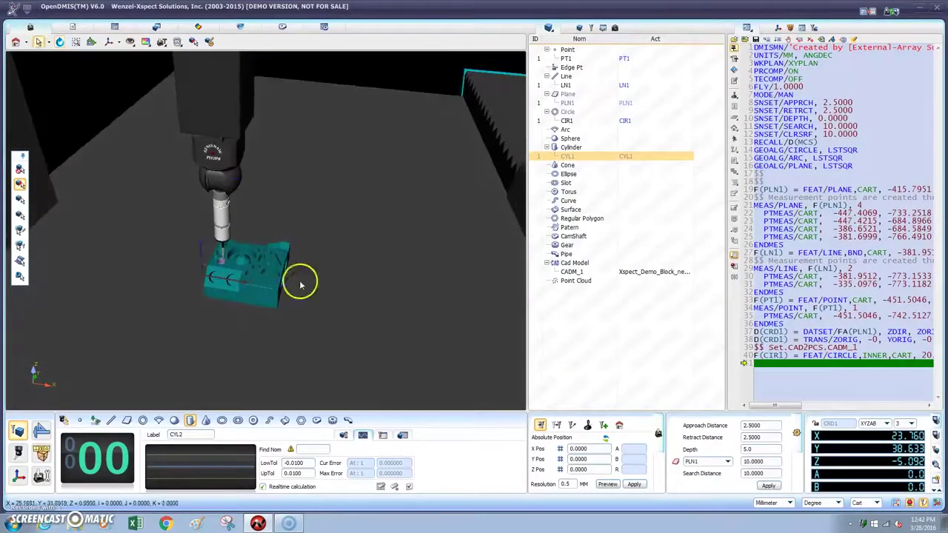
drag(303, 282, 334, 294)
scroll(334, 294, up, 3)
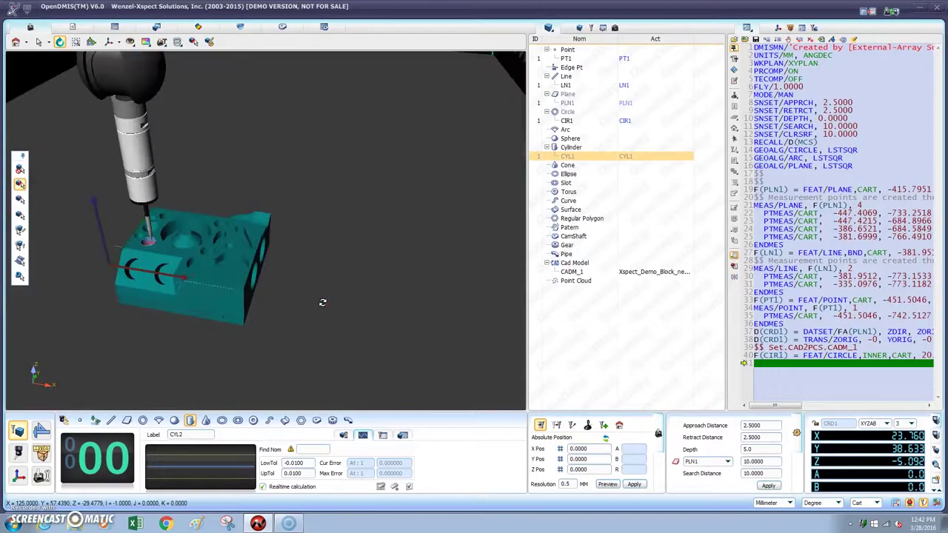
- Start a new sensor and mount the PH10M head, SP25M probe, SM25-2 module and SH25-2 holder
click(18, 454)
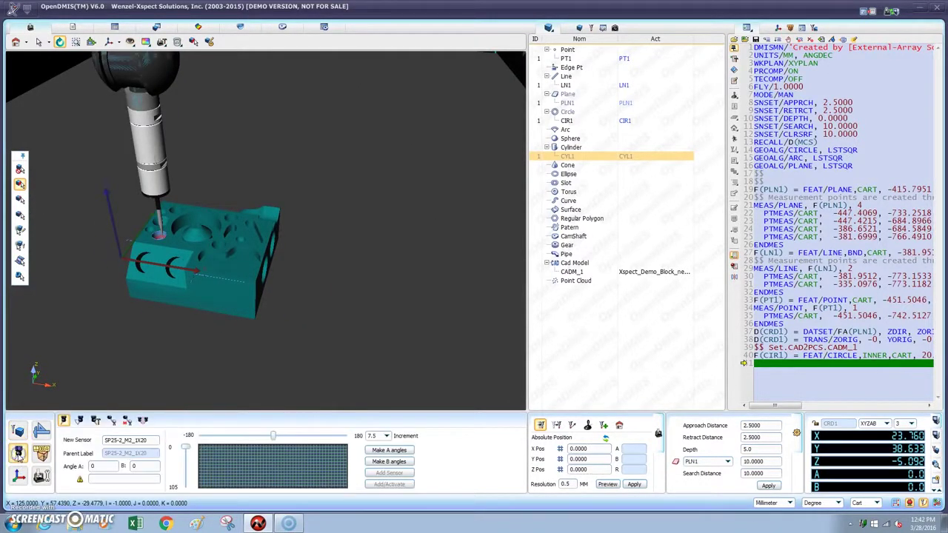
click(95, 420)
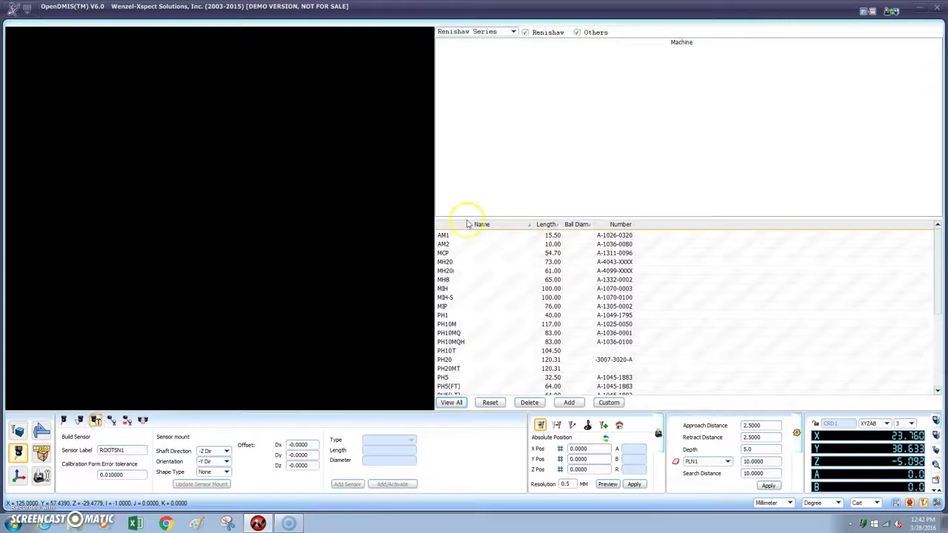
click(447, 325)
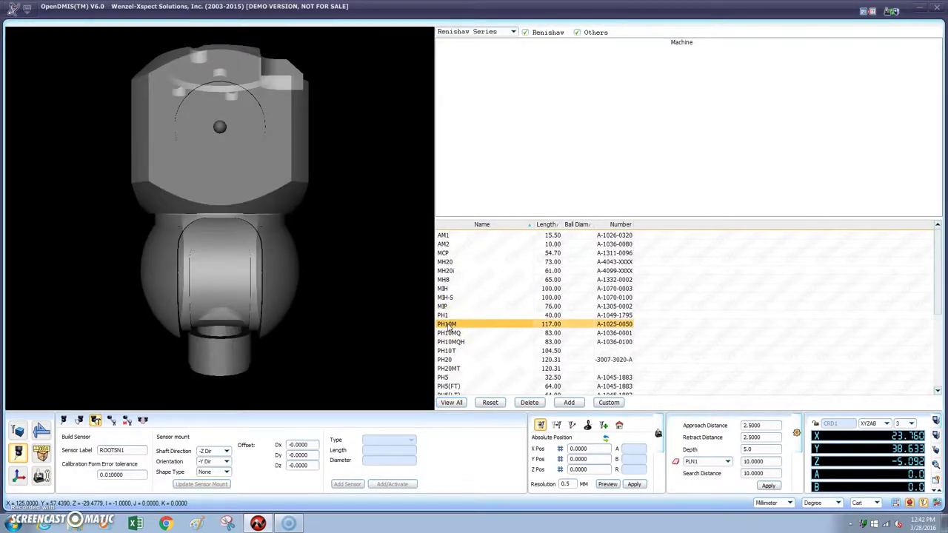
double_click(447, 324)
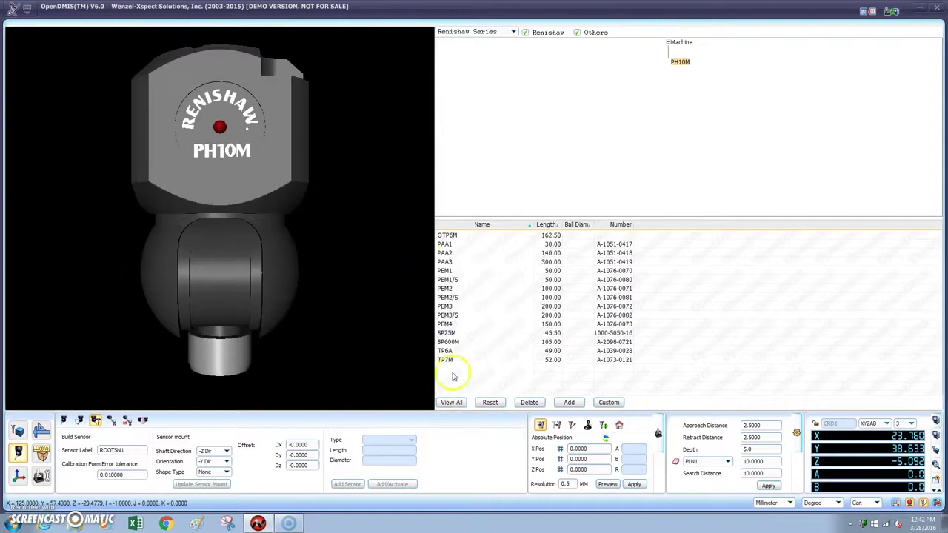
double_click(446, 332)
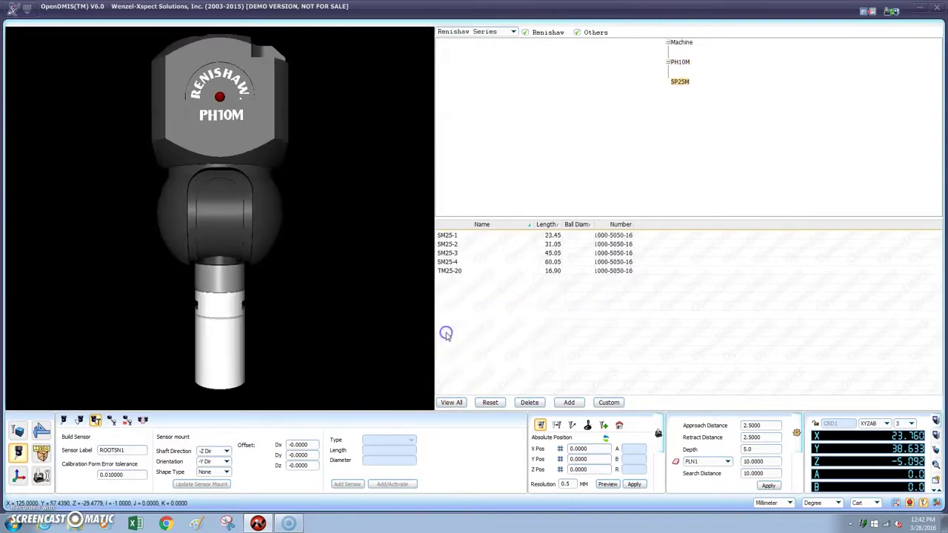
click(449, 244)
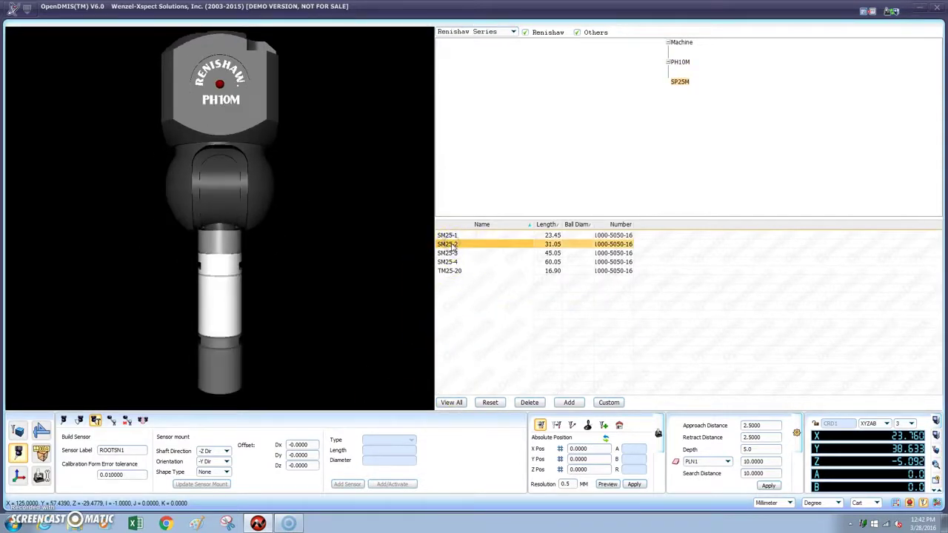
double_click(449, 244)
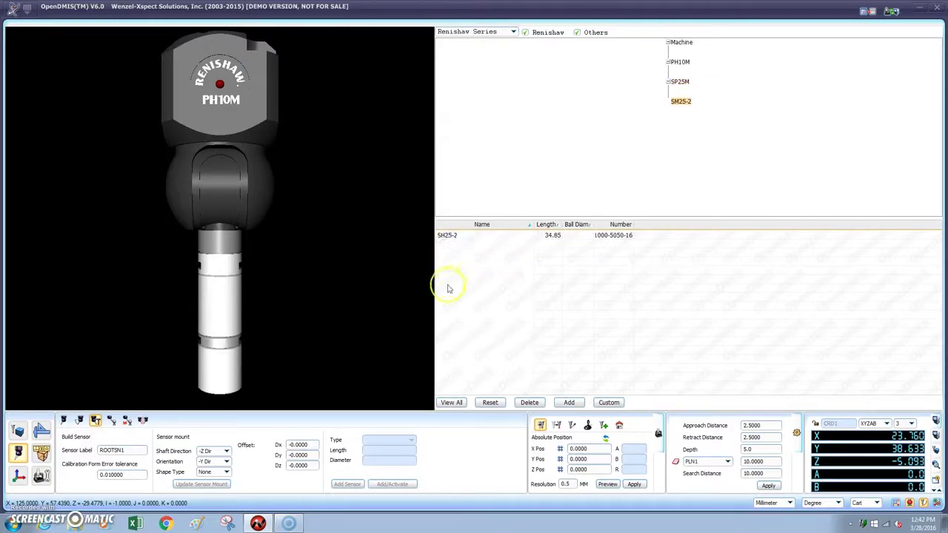
double_click(448, 235)
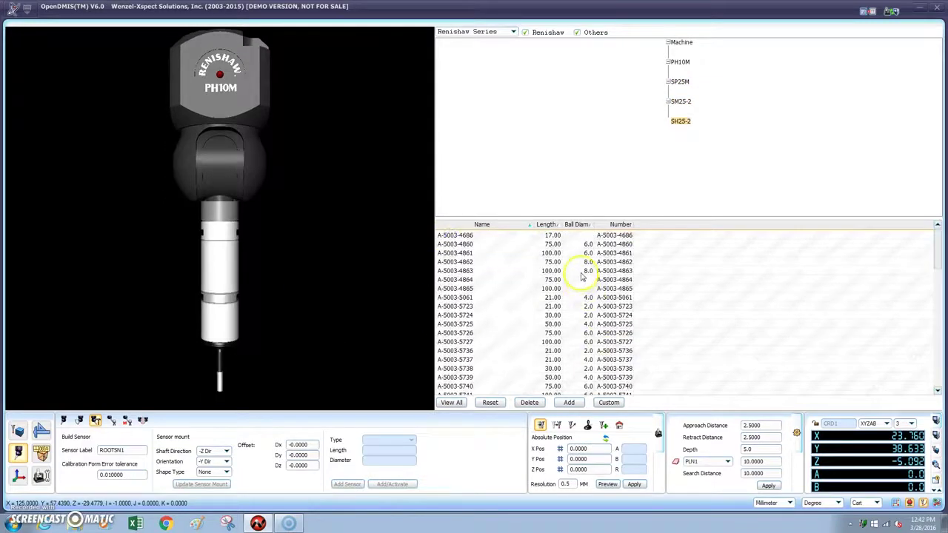
- Sort the styli by ball diameter and attach the PS1-24R stylus under SH25-2
click(590, 224)
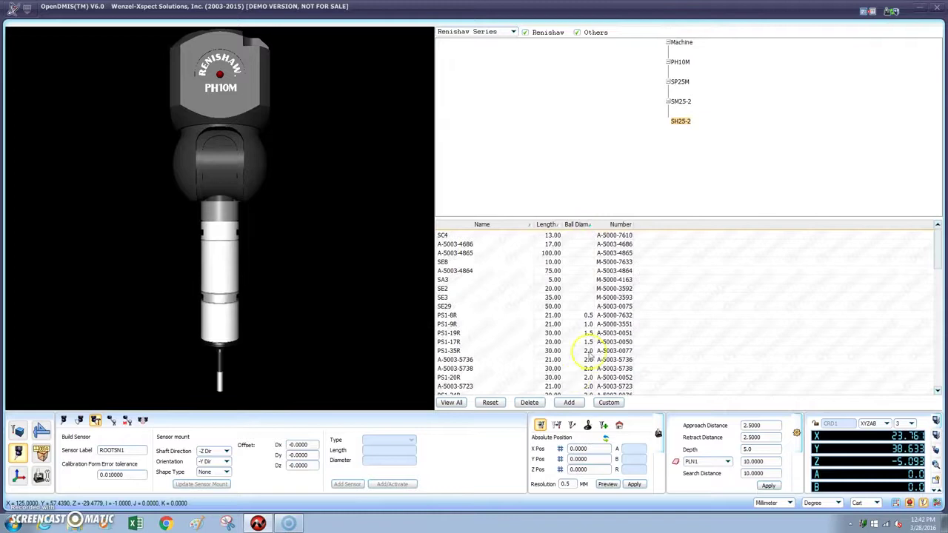
click(474, 353)
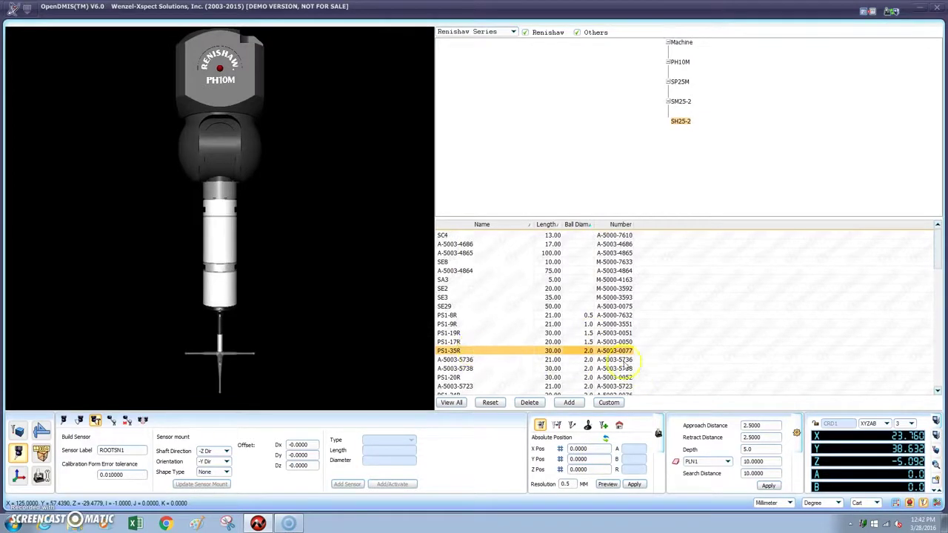
scroll(593, 340, down, 5)
click(578, 290)
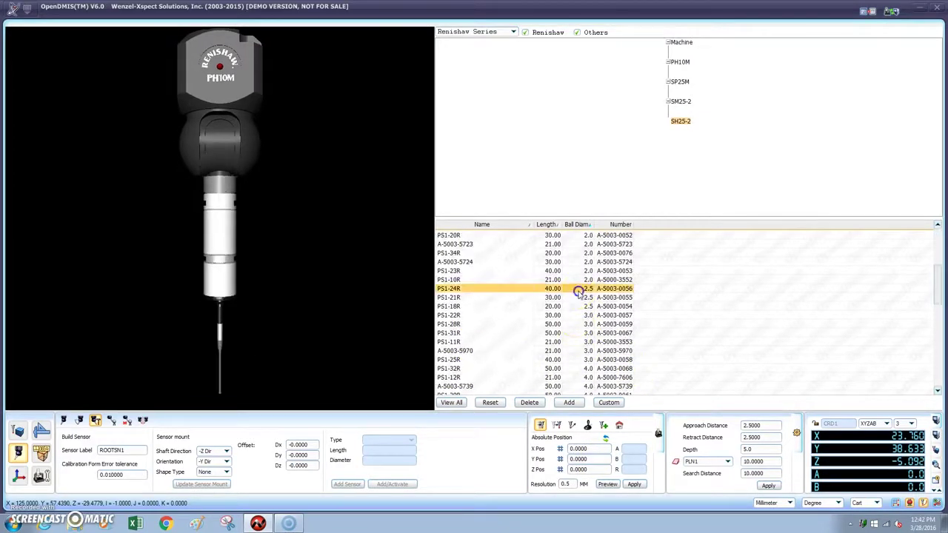
double_click(460, 290)
click(210, 154)
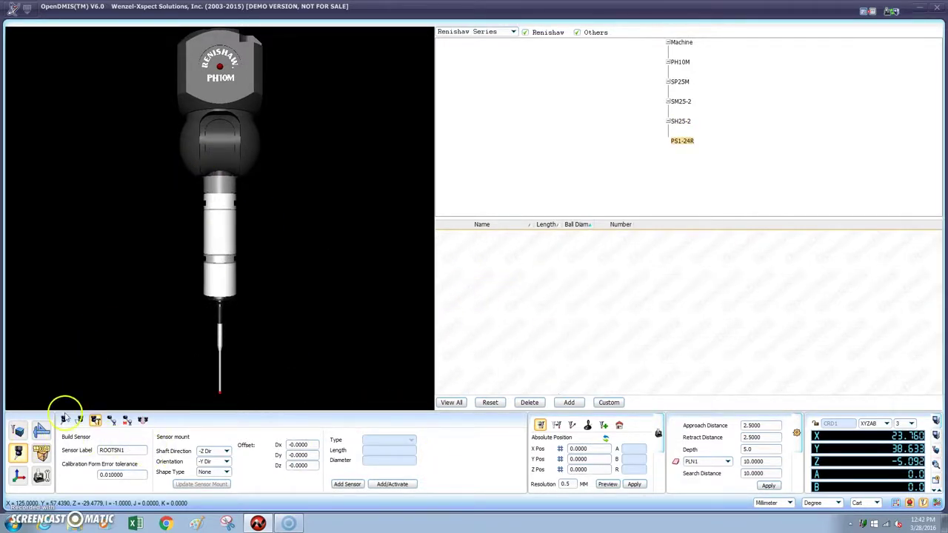
- Start a new probe angle and measure plane PLN2 on a flat face of the part
click(64, 419)
drag(433, 255, 386, 285)
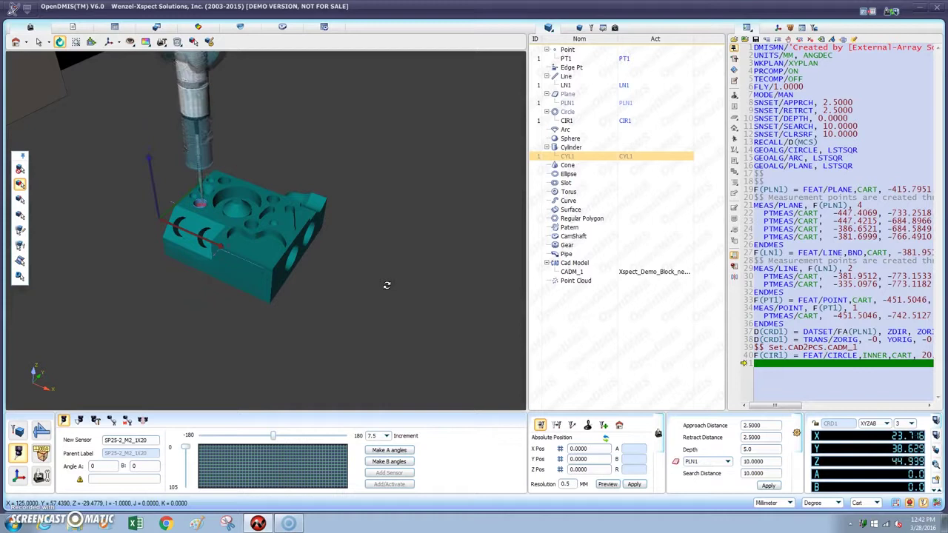
scroll(179, 323, up, 2)
drag(179, 324, 522, 112)
click(213, 205)
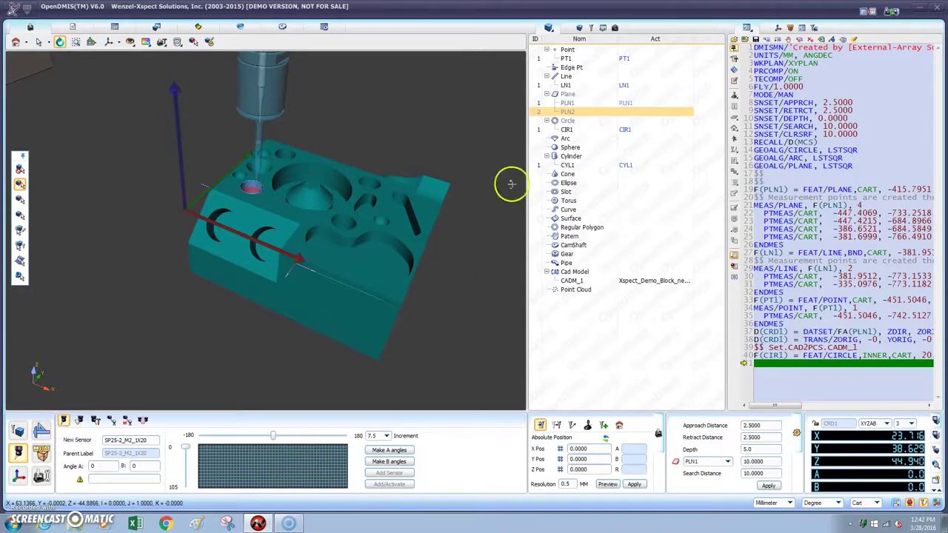
- Add and activate probe angle A 45, B -180 set square to PLN2
drag(576, 111, 87, 480)
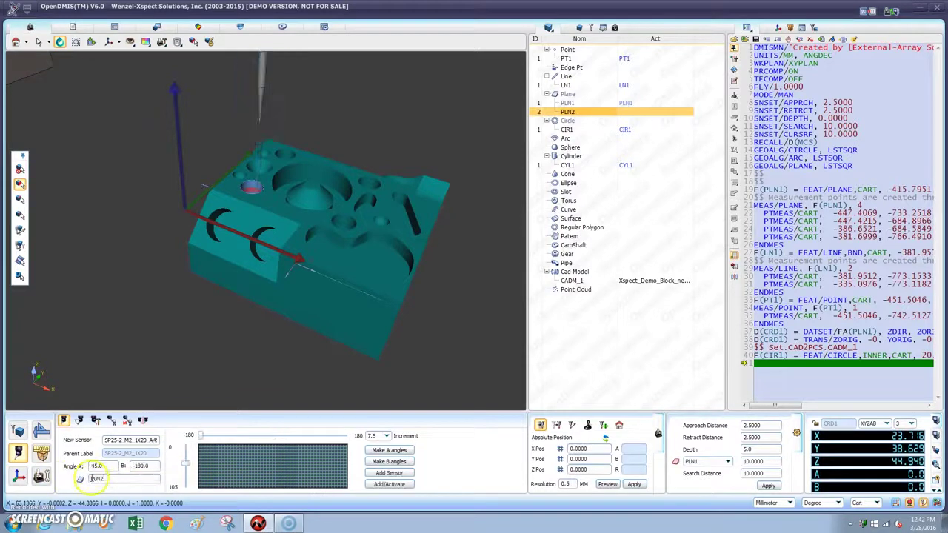
drag(482, 270, 494, 343)
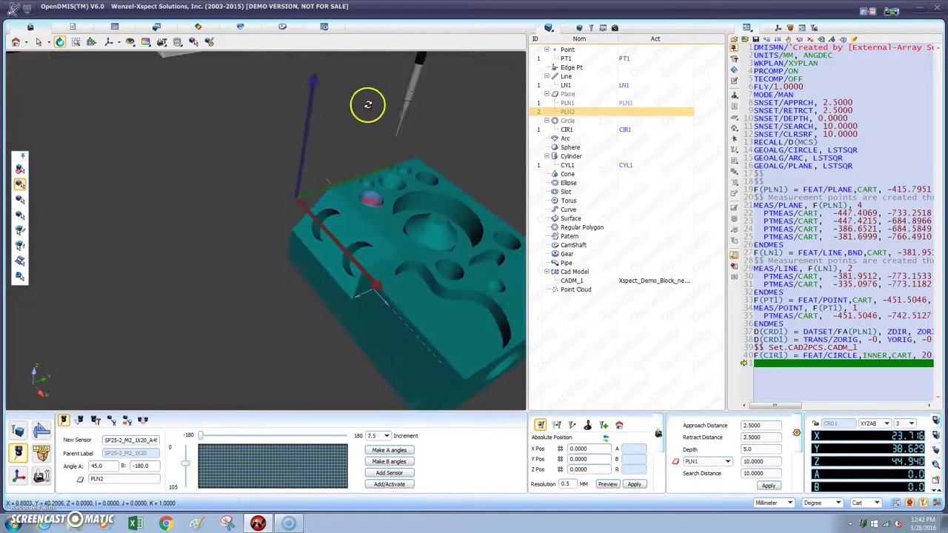
drag(370, 99, 427, 216)
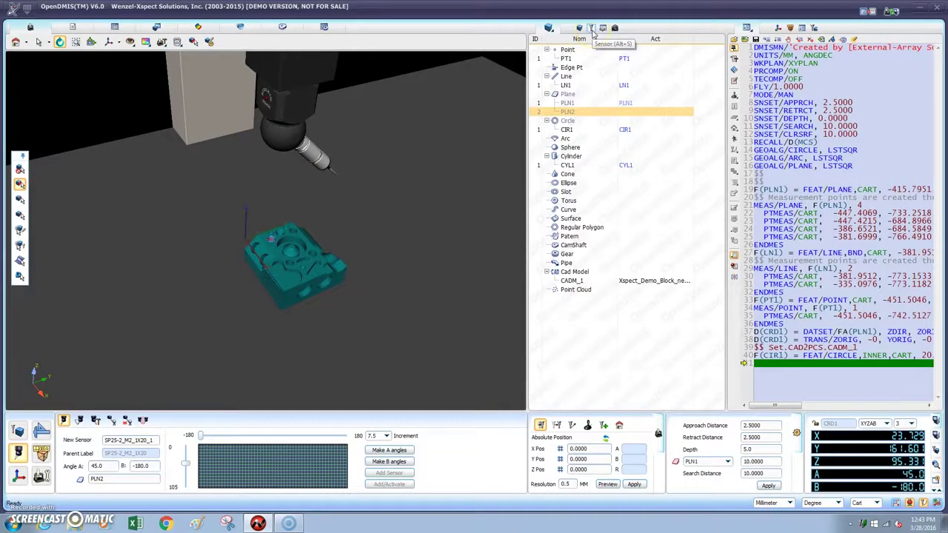
- Calibrate sensor SP25-2_M2_1X20_A45_NB180 with the reference sphere gage
click(591, 28)
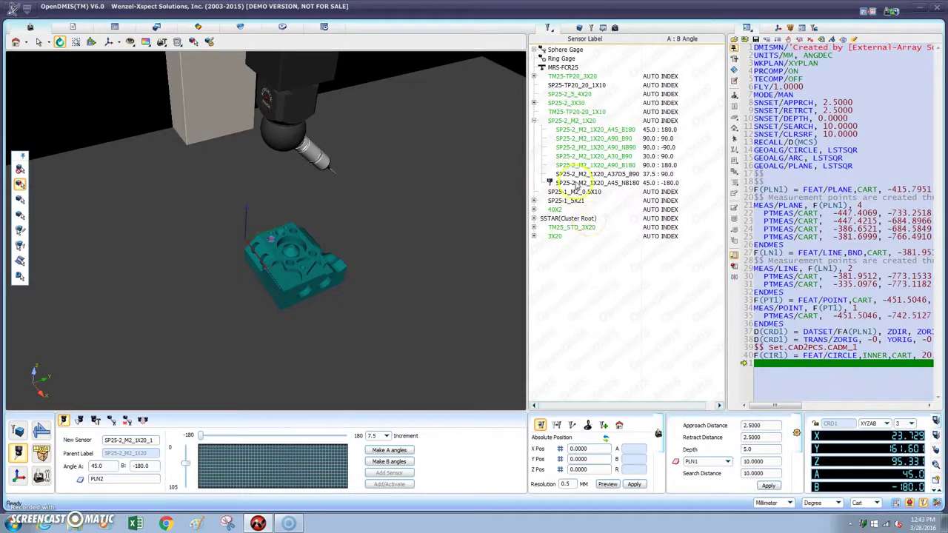
mouse_move(574, 186)
mouse_down()
mouse_move(585, 74)
mouse_move(592, 185)
mouse_up()
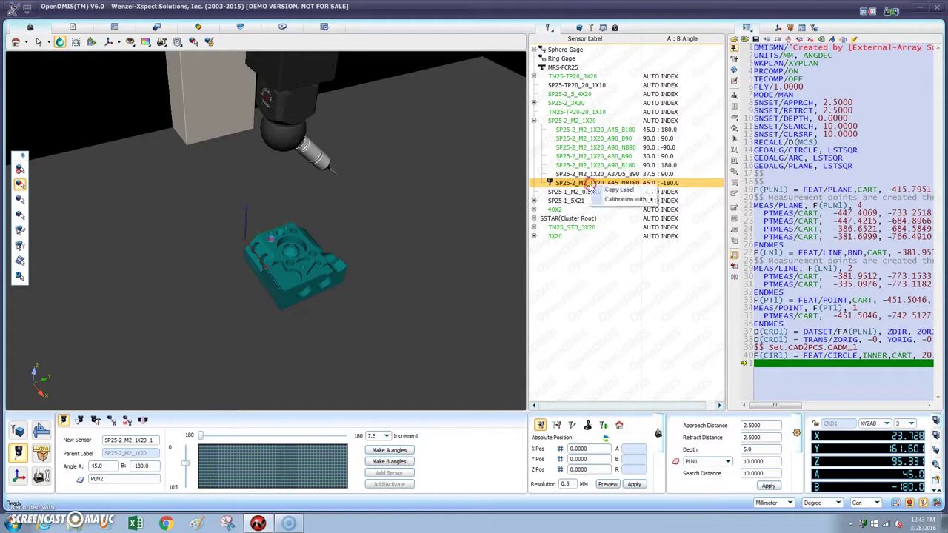
mouse_move(638, 200)
click(677, 200)
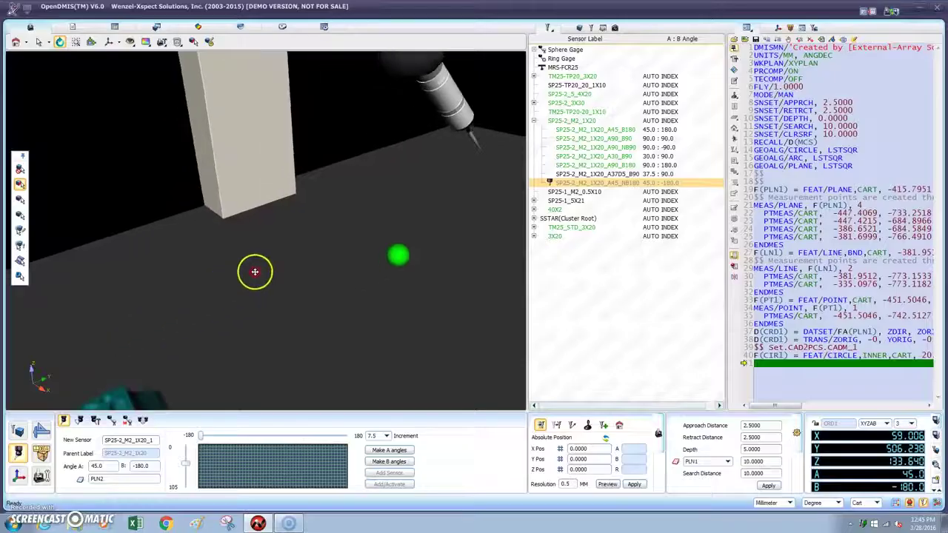
- Orbit the view back onto the part once the sphere calibration finishes
drag(253, 269, 435, 101)
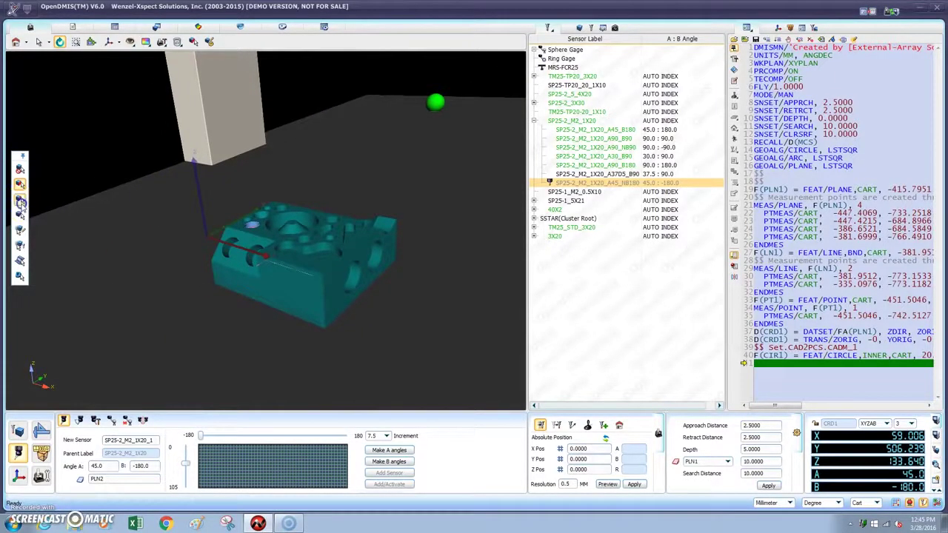
- Pick the block's side bore in CAD mode to create circle CIR2
click(21, 200)
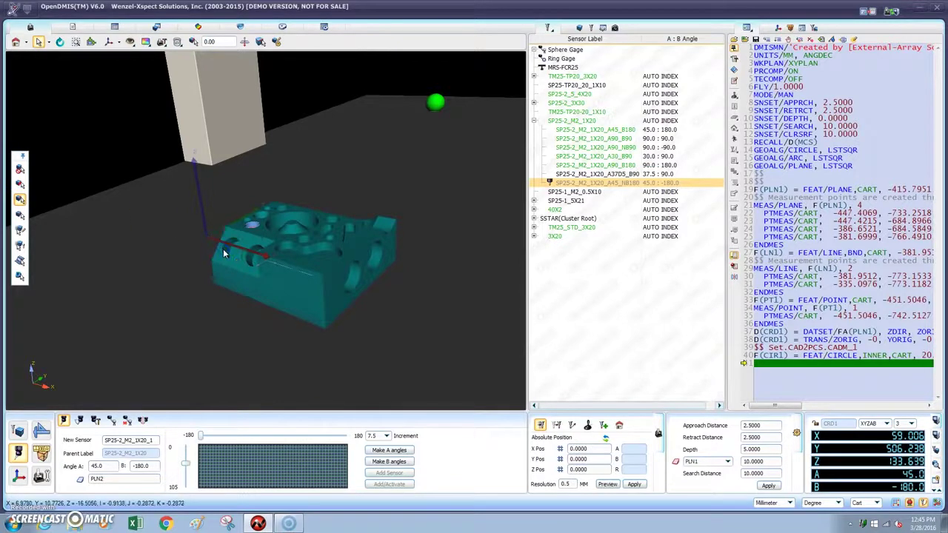
drag(201, 225, 307, 169)
scroll(307, 165, up, 3)
scroll(307, 166, up, 2)
click(579, 27)
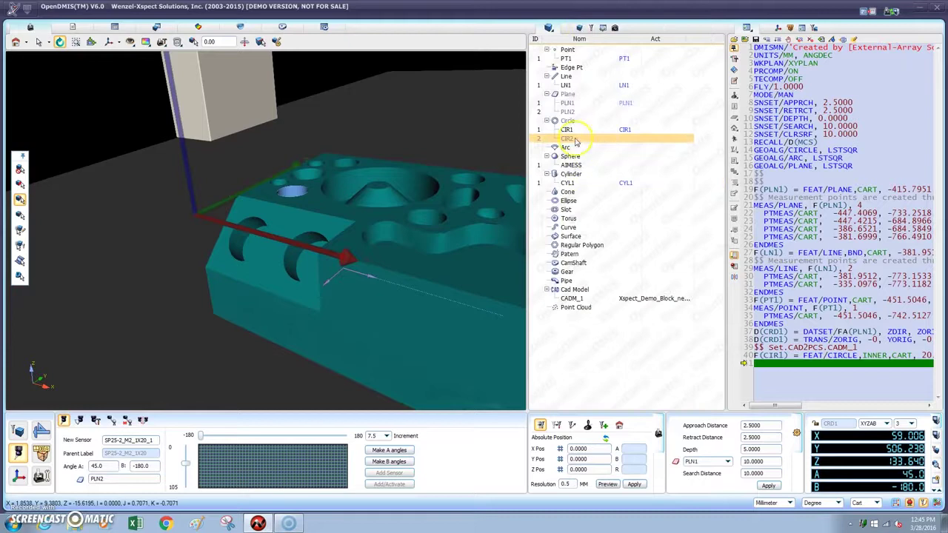
- Set PLN2 as CIR2's depth reference plane and apply it
drag(424, 126, 392, 105)
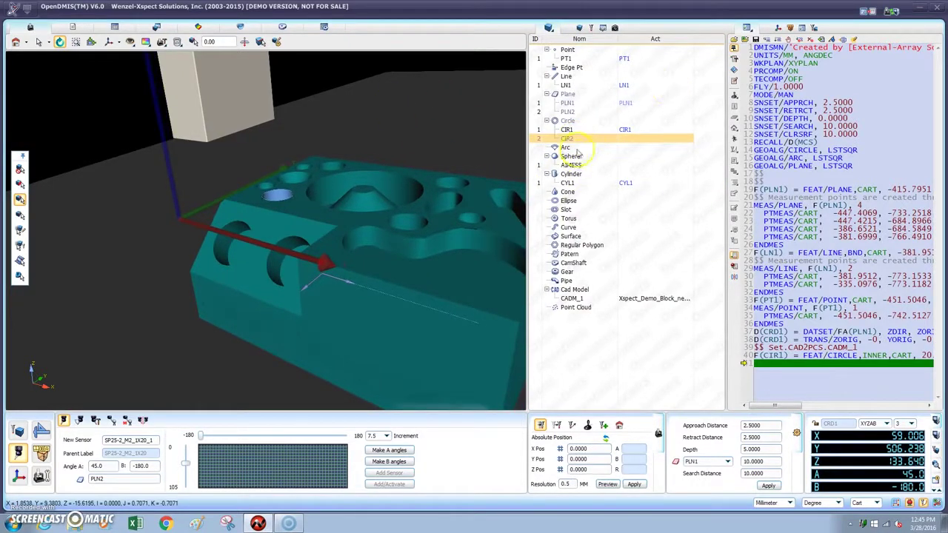
click(568, 113)
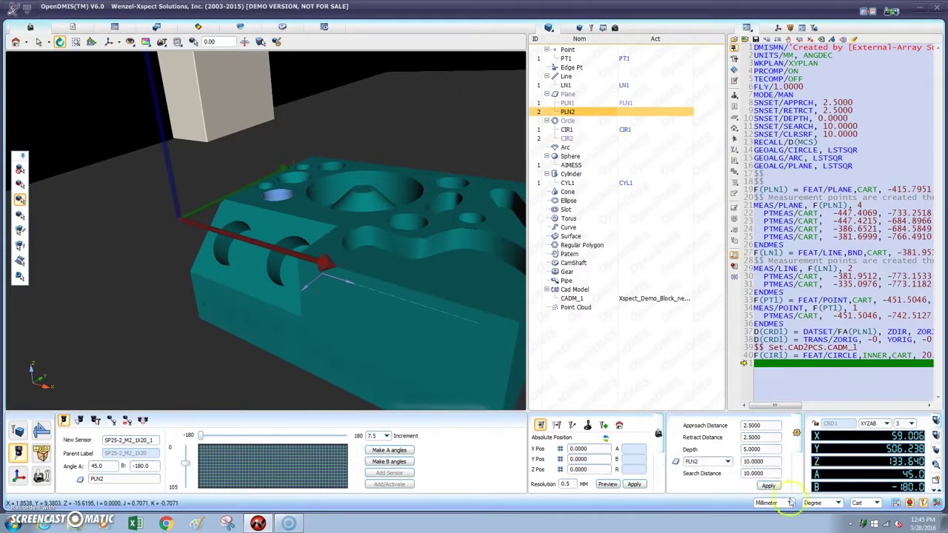
click(770, 486)
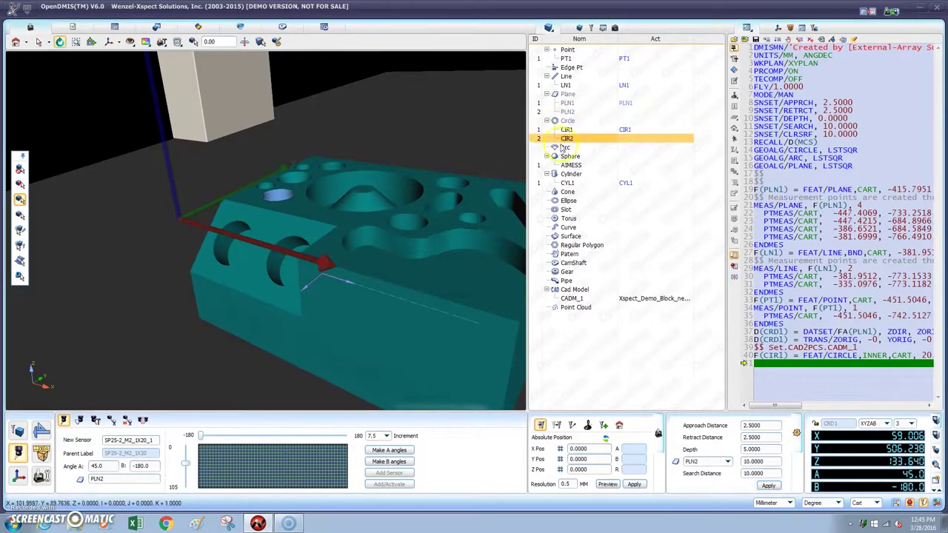
right_click(569, 139)
- Define a 24-point guided path scan at depth 1.5 around CIR2 and run it
click(615, 205)
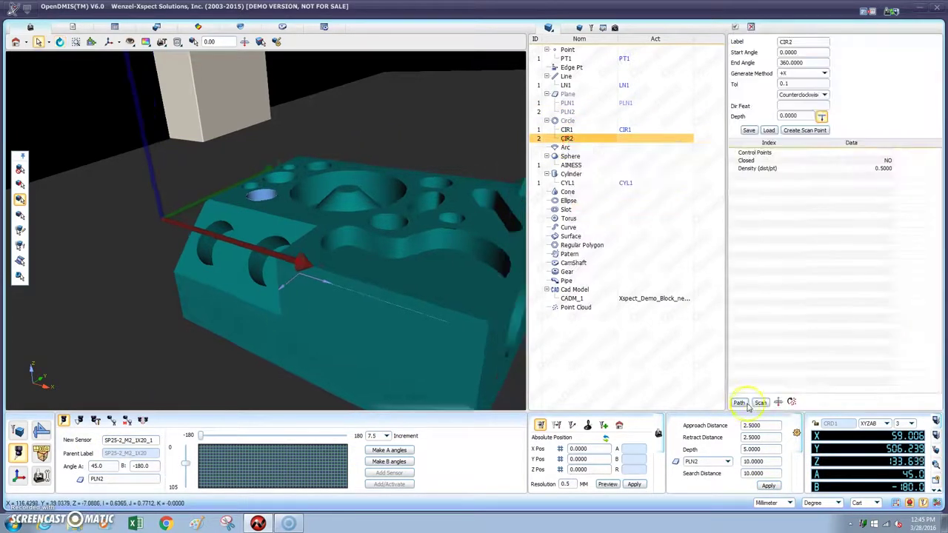
click(804, 116)
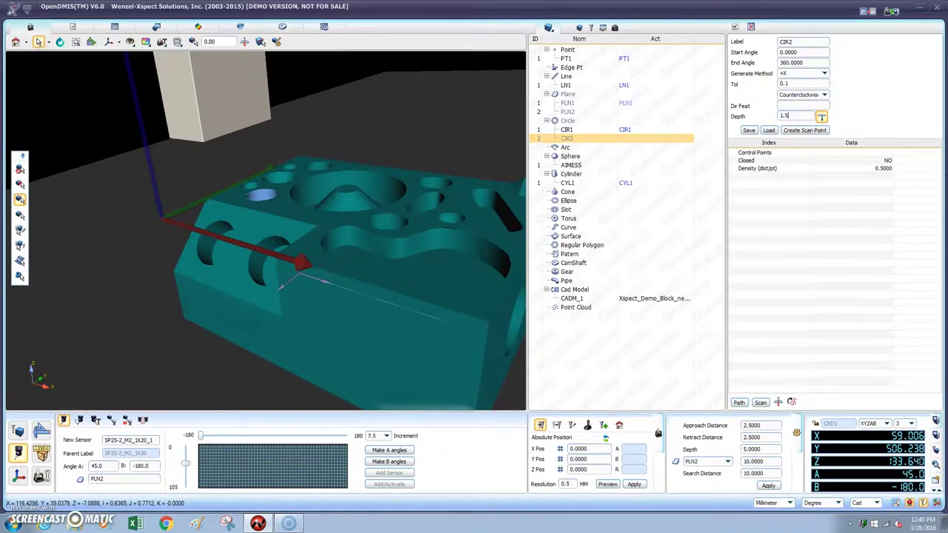
click(818, 131)
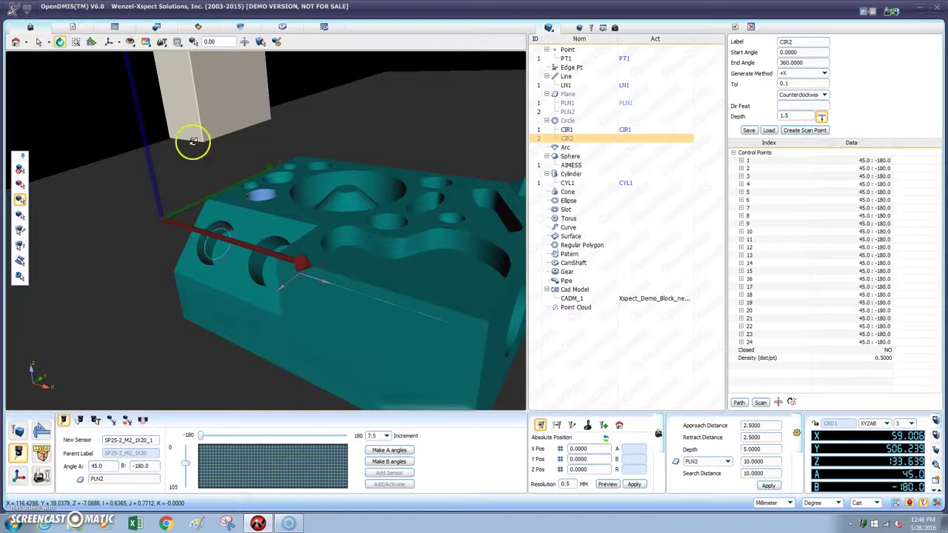
drag(229, 145, 311, 107)
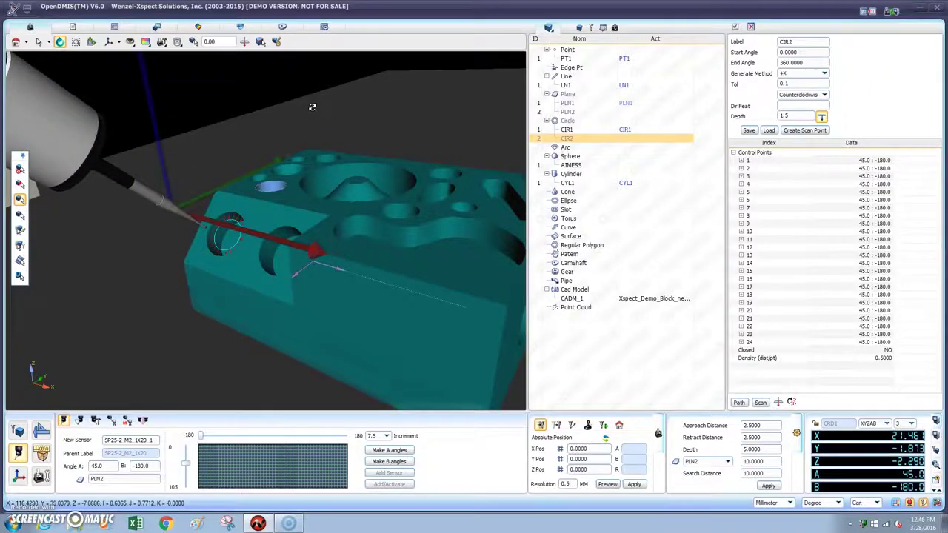
click(500, 224)
click(760, 402)
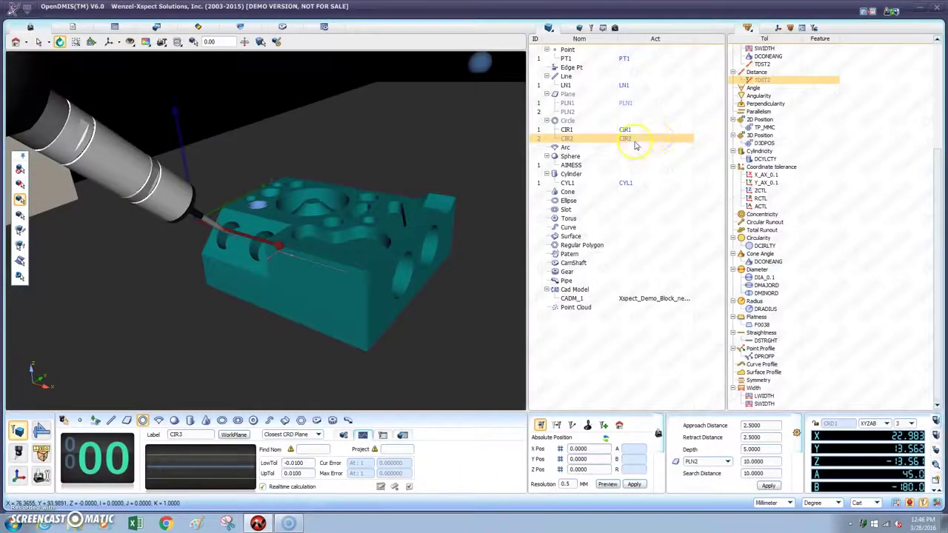
- Select CIR1 along with CIR2 and drag both onto the DIA_0.1 tolerance
click(627, 130)
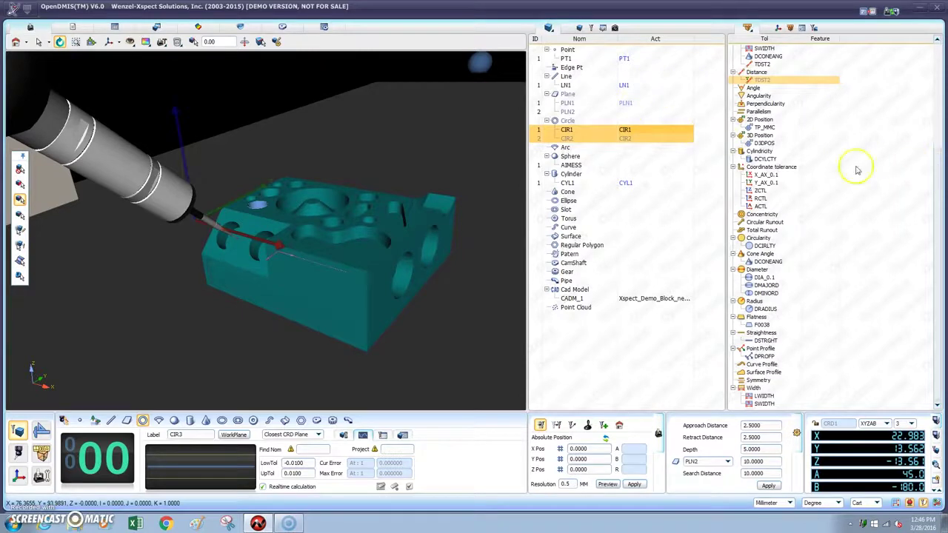
drag(642, 135, 776, 278)
- Apply the existing DIA_0.1 tolerance and view both circle diameters in the Inspection Report
click(802, 283)
click(118, 30)
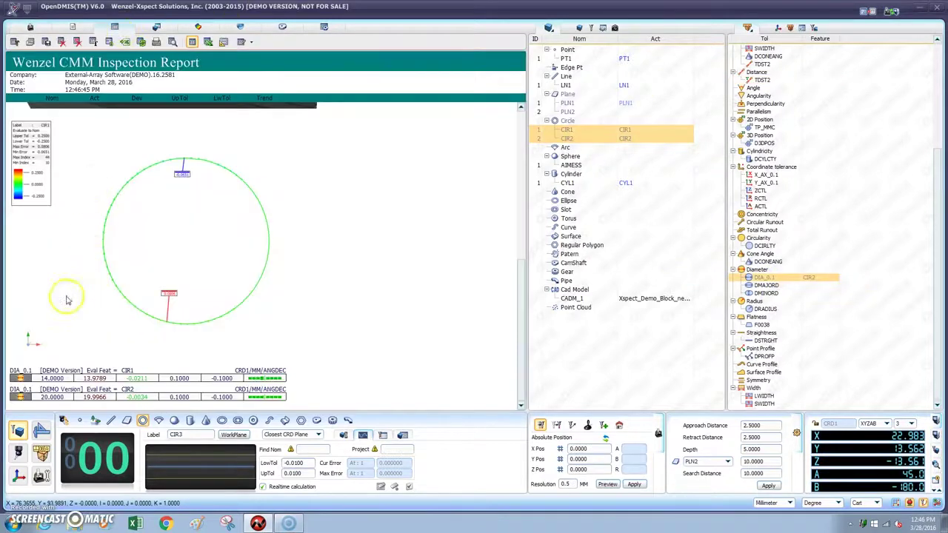